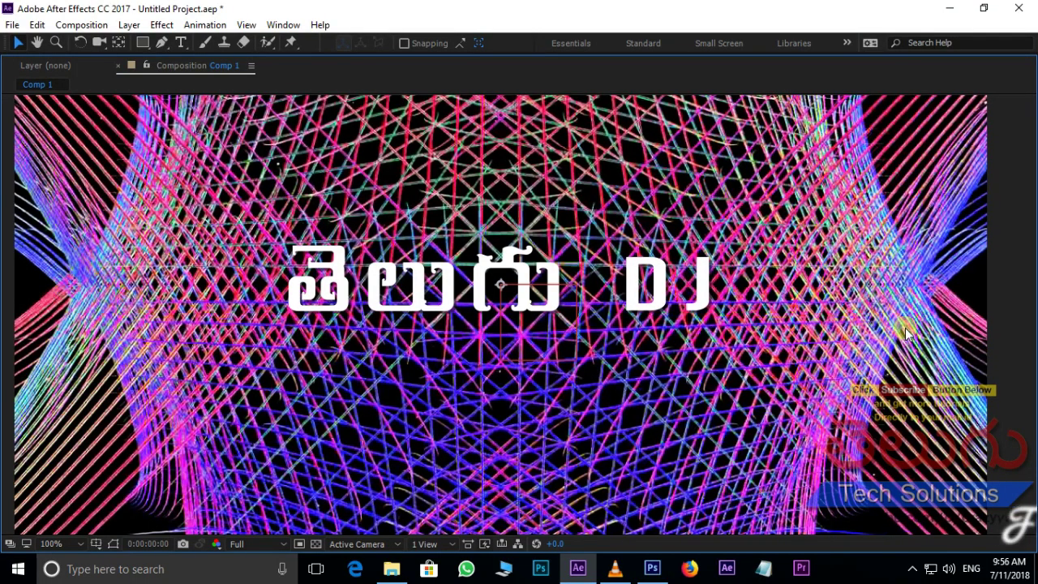
Stop the preview, restore the full workspace and delete all existing project items, including Comp 1 and the Solids folder.
key("space")
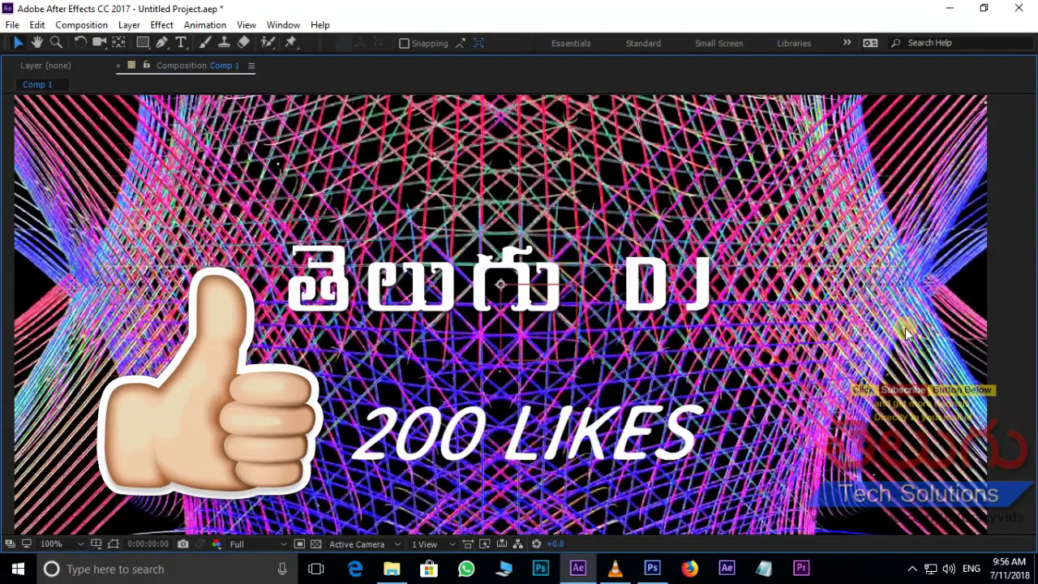
key("grave")
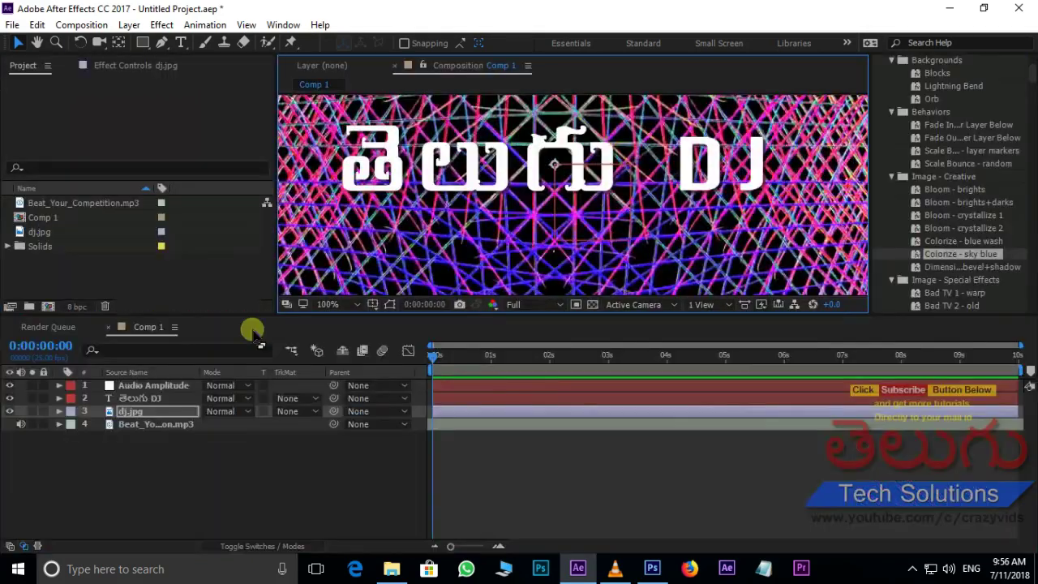
left_click_drag(55, 279, 113, 185)
key("Delete")
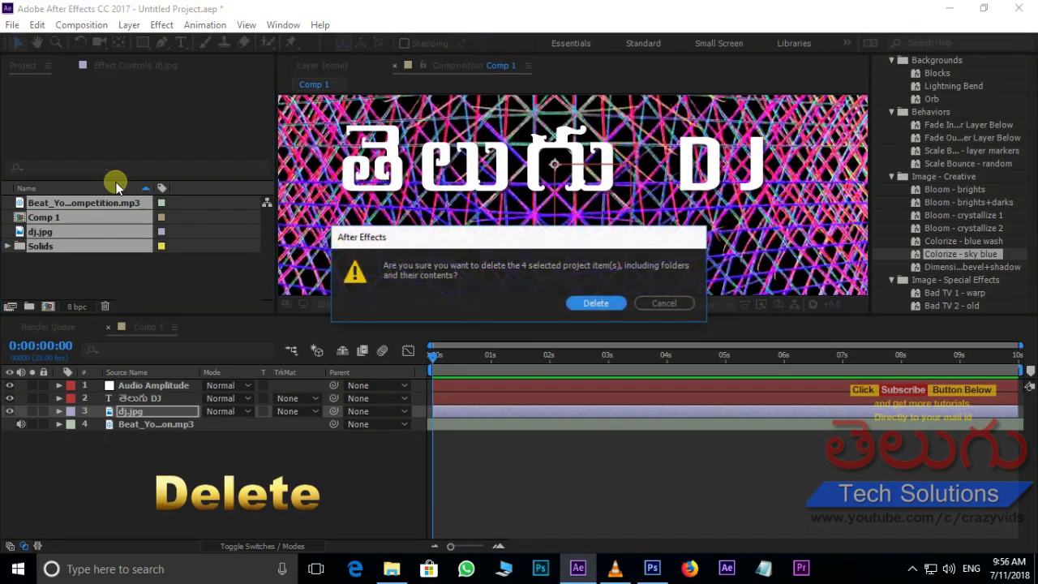
left_click(595, 302)
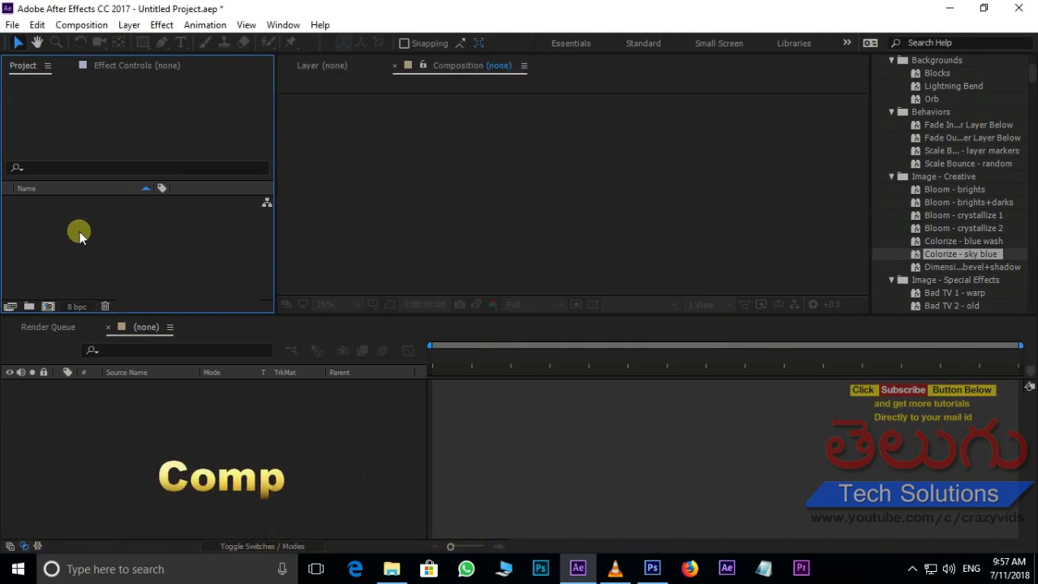
Create a new composition named Comp 1 with the HDV/HDTV 720 25 preset and a 10-second duration.
left_click(48, 307)
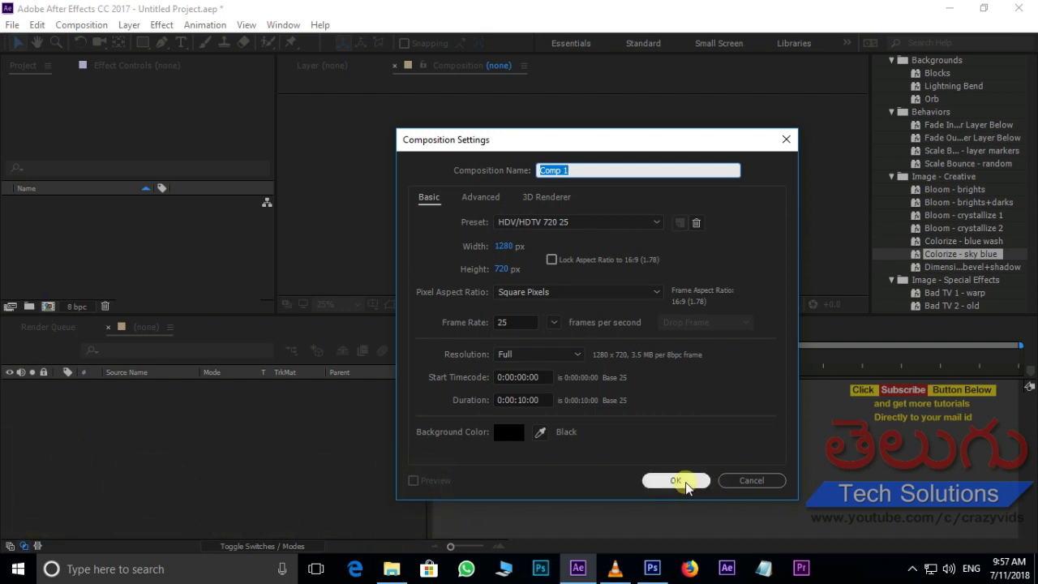
left_click(686, 484)
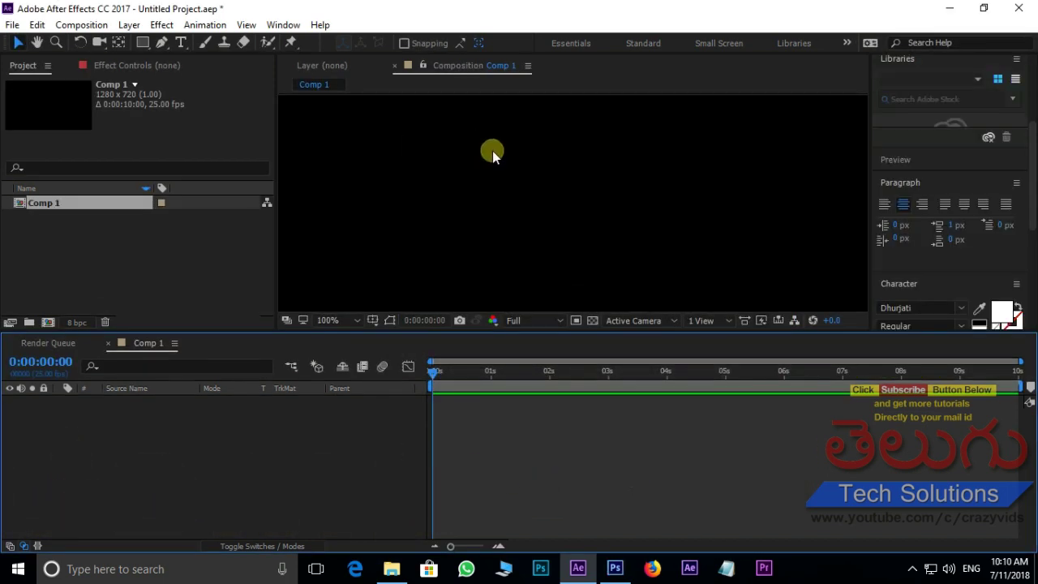
Switch to Photoshop and change the keyboard input language to Telugu (Google Input Tools).
left_click(614, 567)
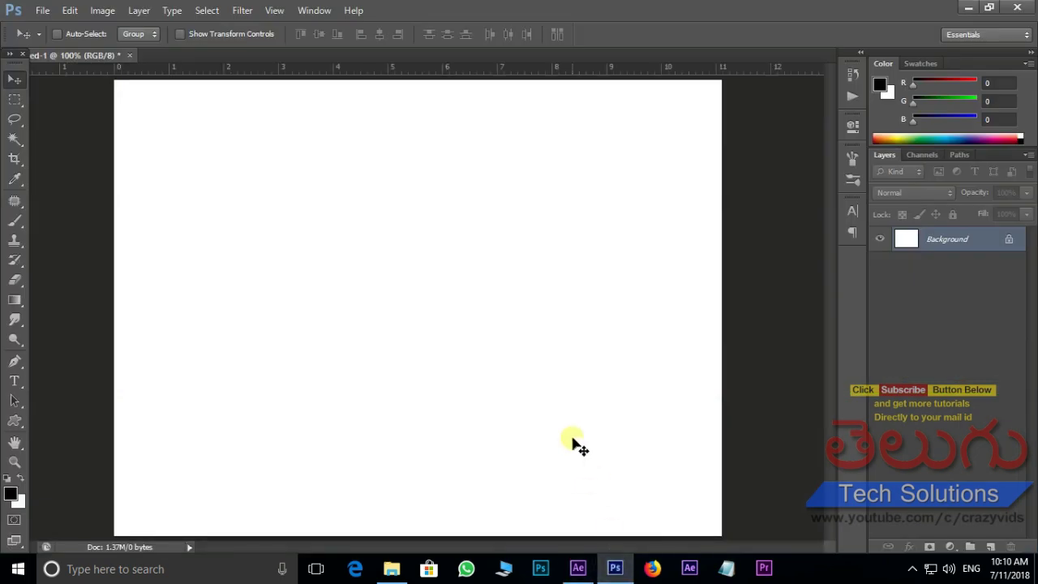
left_click(970, 568)
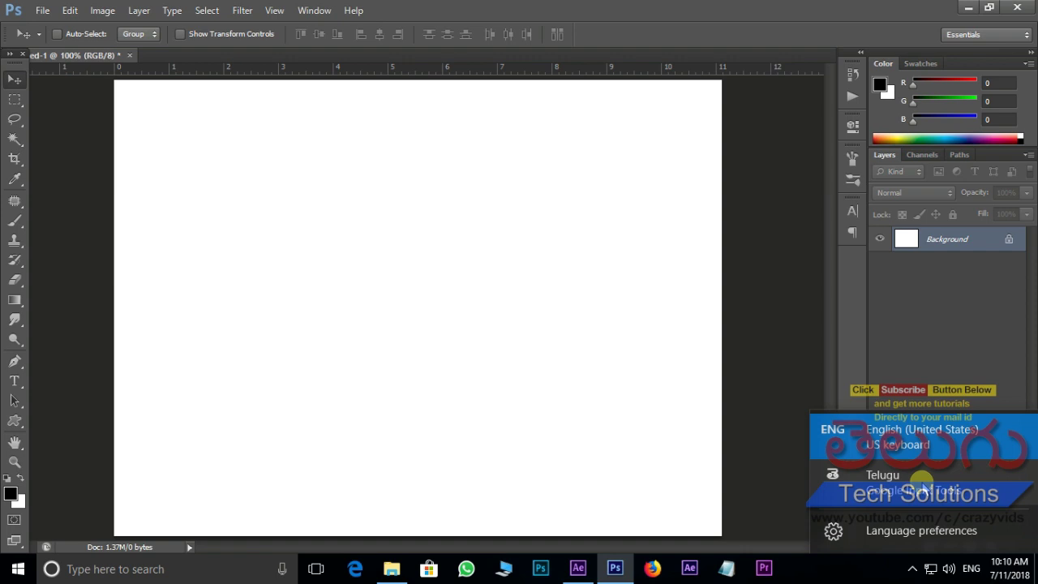
left_click(905, 482)
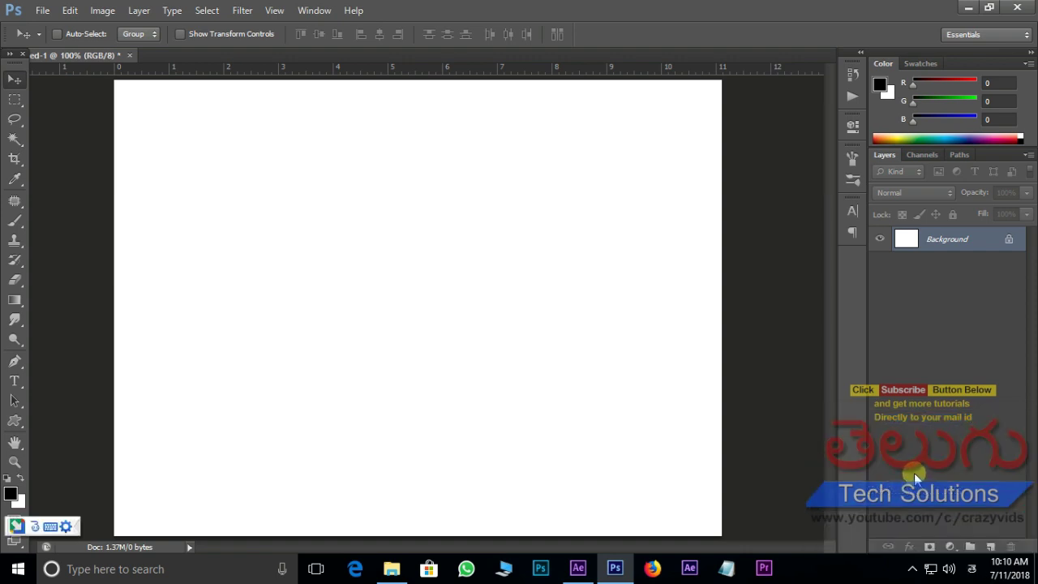
Add a text layer on the white canvas reading "తెలుగు DJ", keeping "DJ" in Latin letters.
left_click(16, 386)
left_click(304, 297)
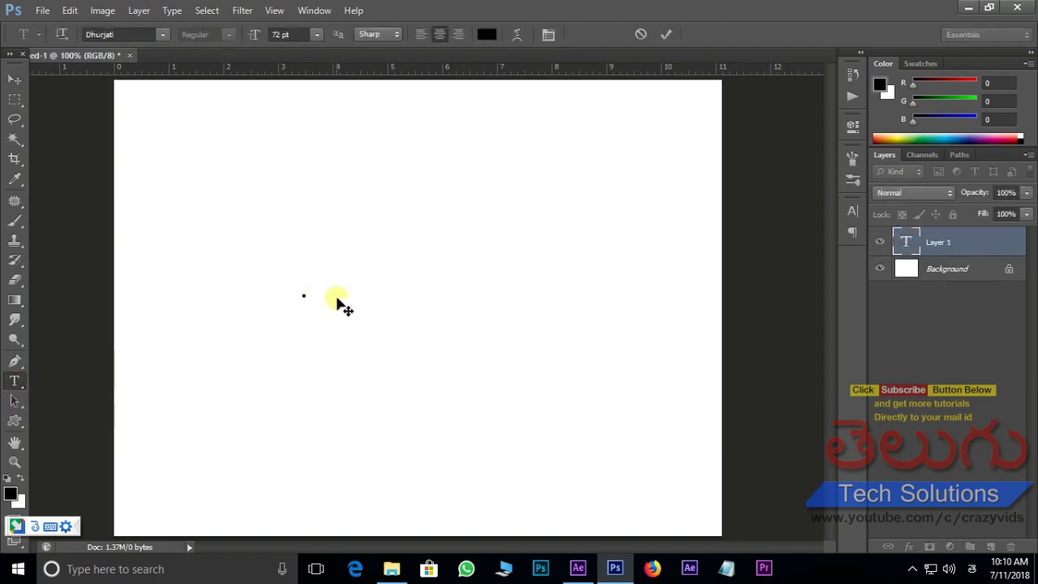
type("telugu")
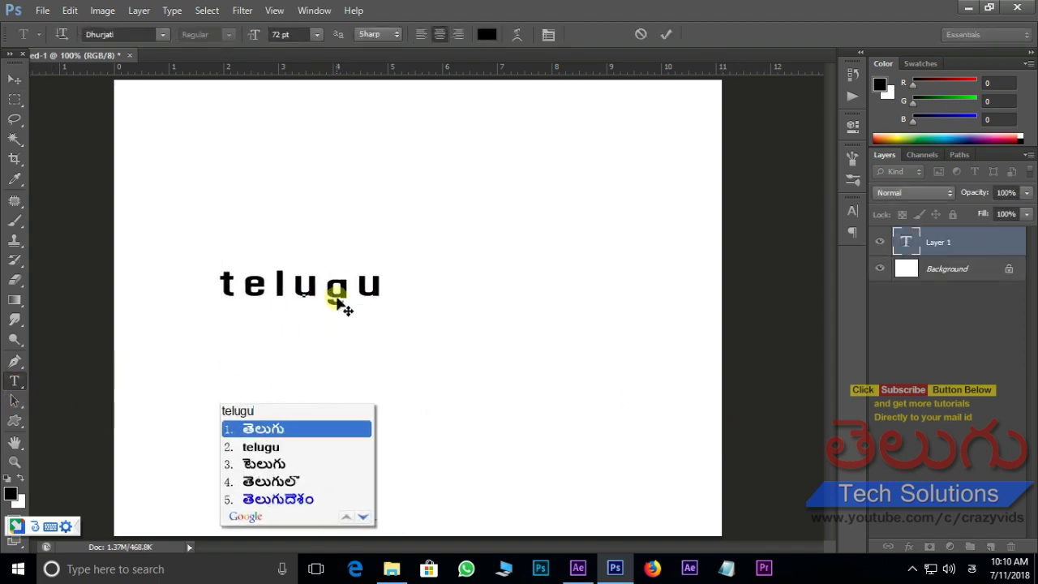
key("space")
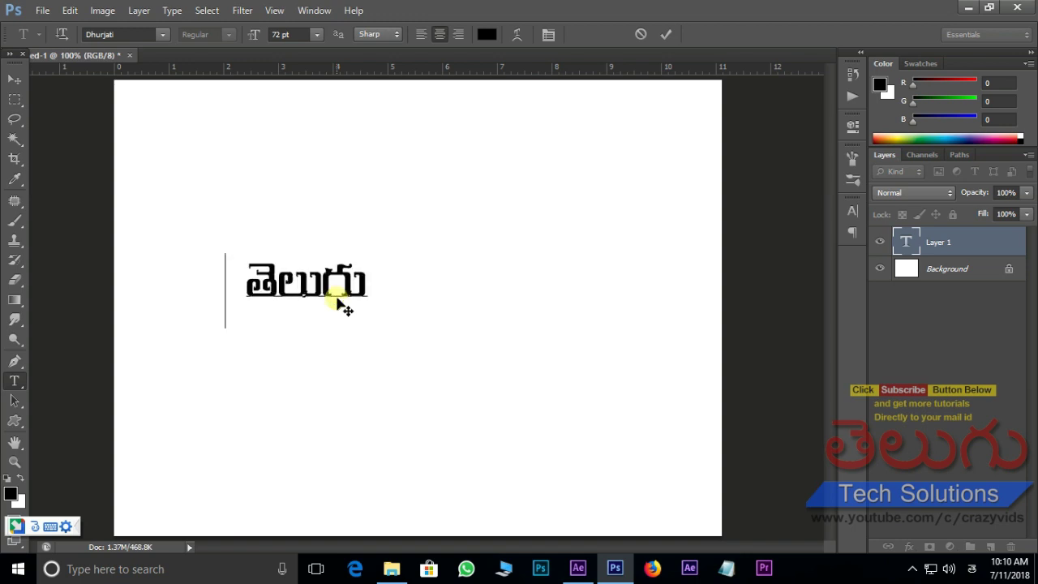
type("DJ")
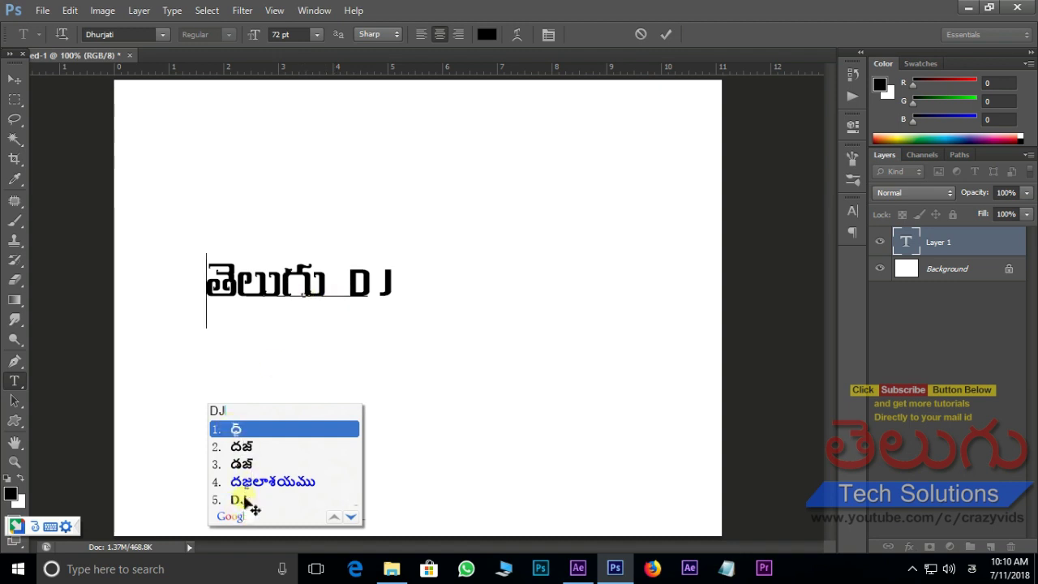
left_click(245, 501)
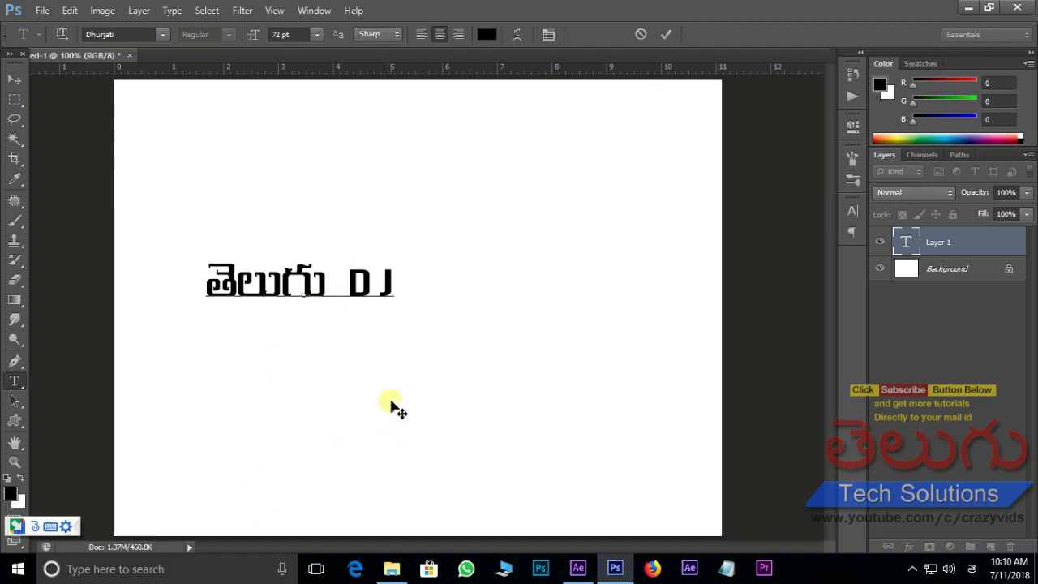
Set the input language back to English (United States) and copy the whole "తెలుగు DJ" text.
left_click(971, 568)
left_click(927, 448)
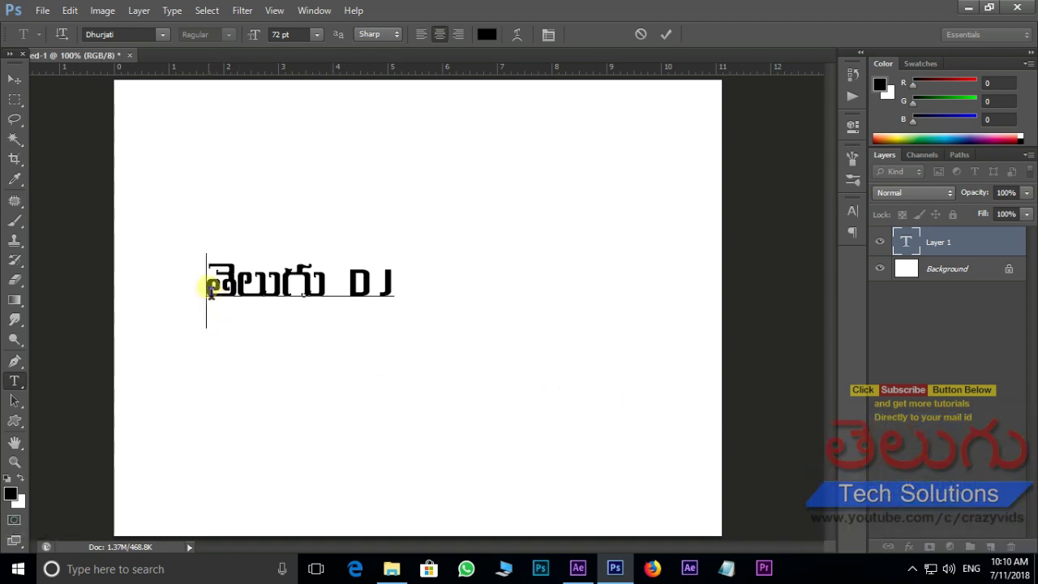
left_click_drag(210, 288, 435, 287)
right_click(374, 284)
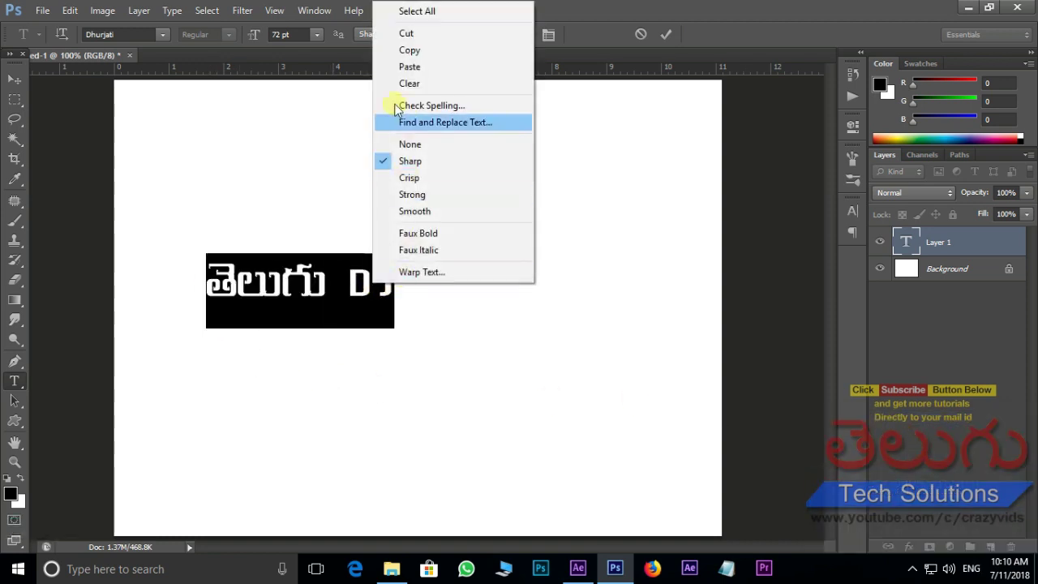
left_click(427, 50)
Switch to After Effects and paste the copied "తెలుగు DJ" text into a new text layer in Comp 1.
left_click(578, 568)
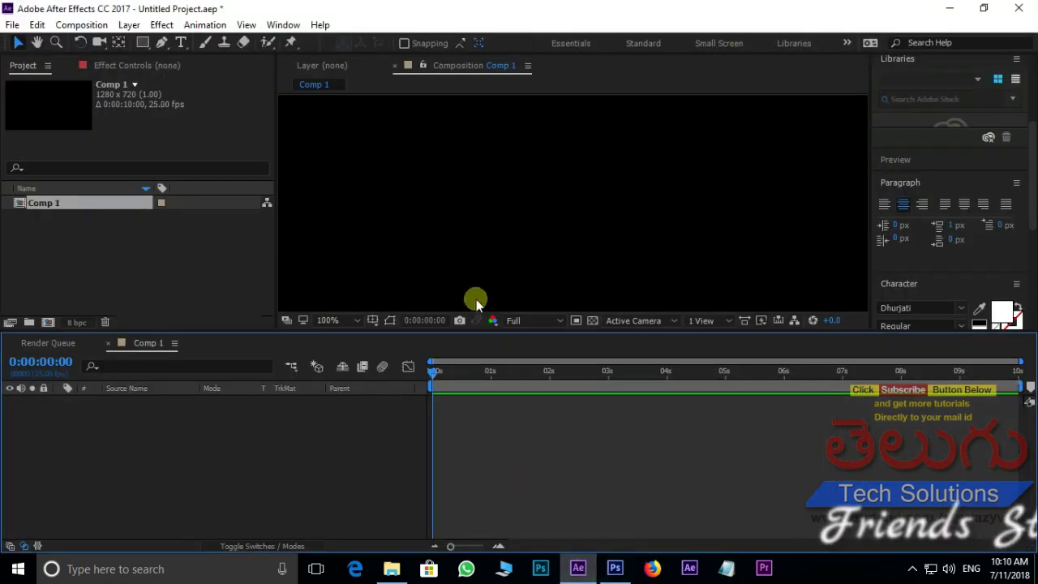
left_click(181, 43)
left_click(490, 194)
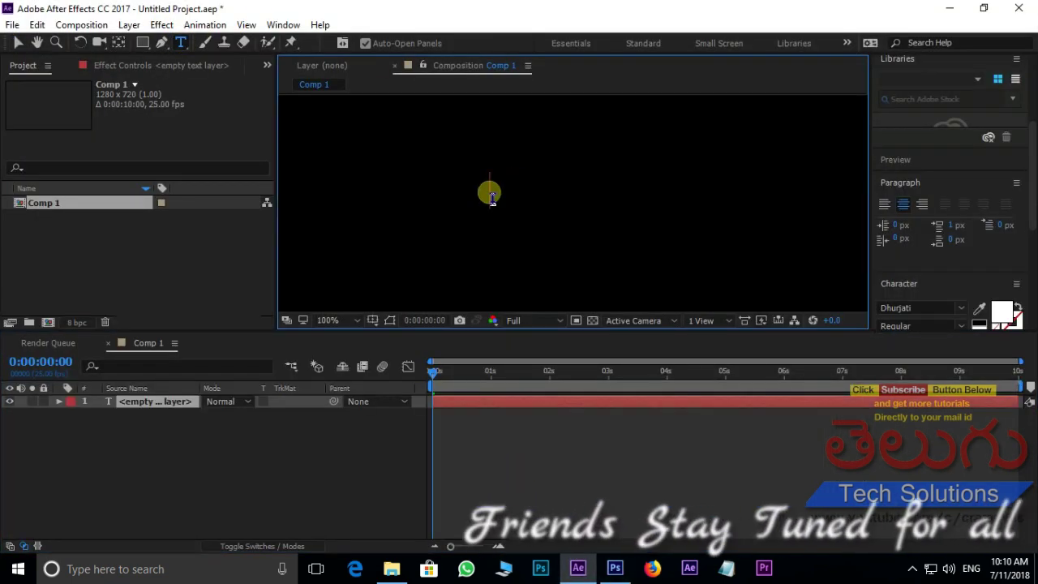
right_click(491, 194)
left_click(524, 260)
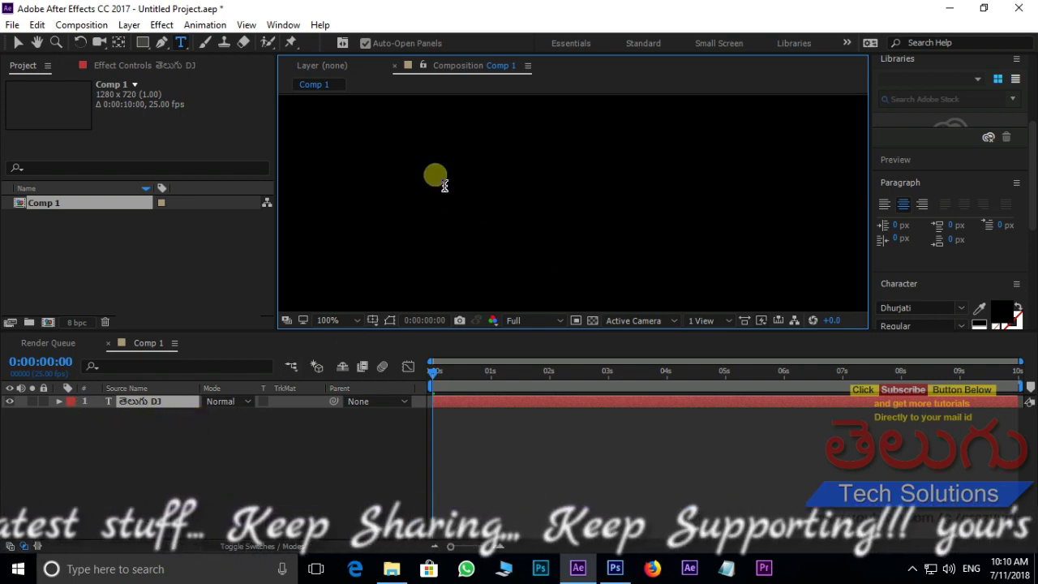
Set the text layer's fill colour to white and scale the text up to almost twice its size.
left_click(146, 401)
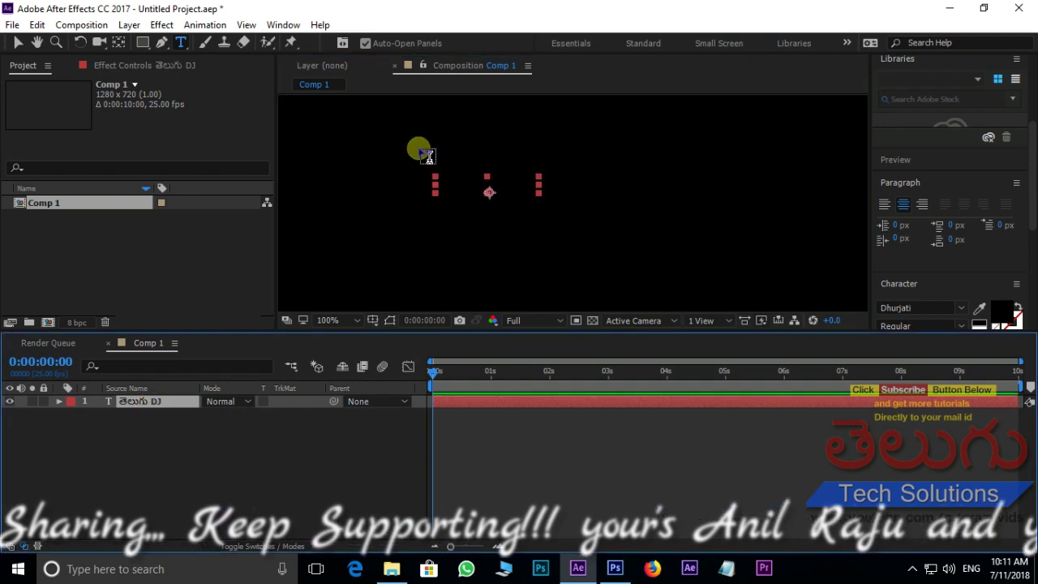
left_click(1002, 312)
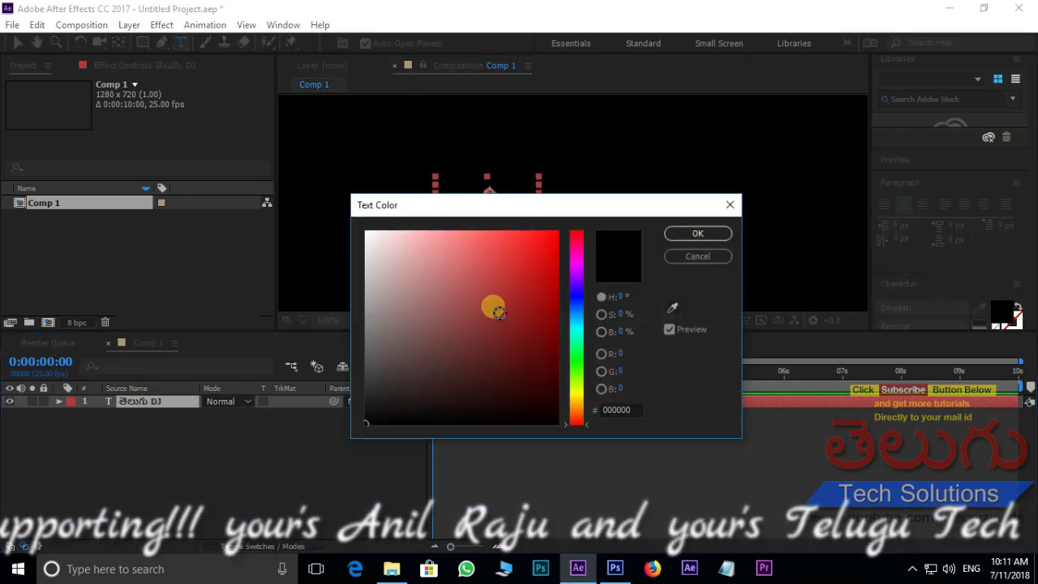
left_click_drag(497, 312, 274, 202)
left_click(697, 233)
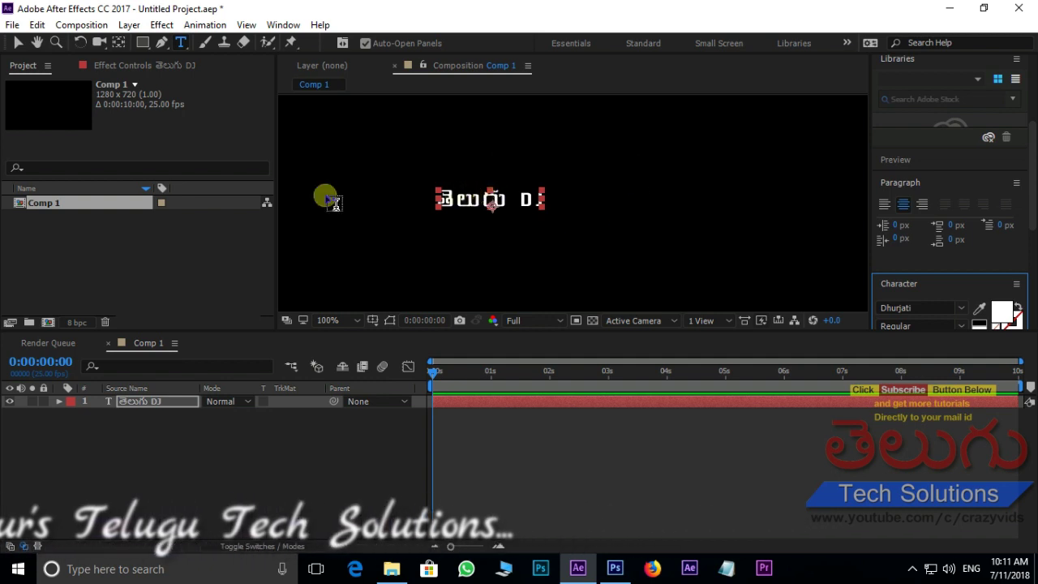
left_click(17, 42)
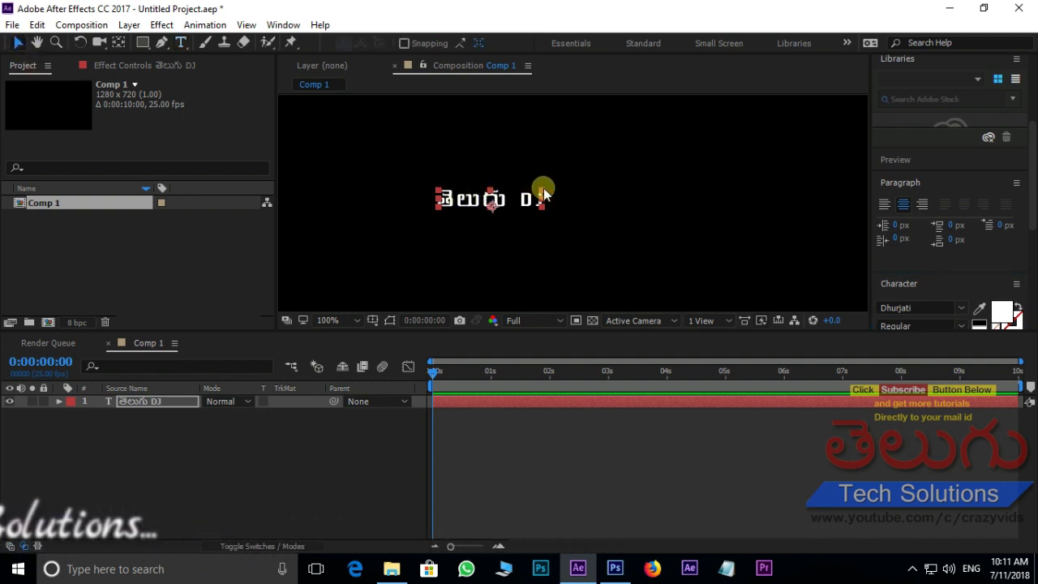
left_click_drag(544, 192, 602, 185)
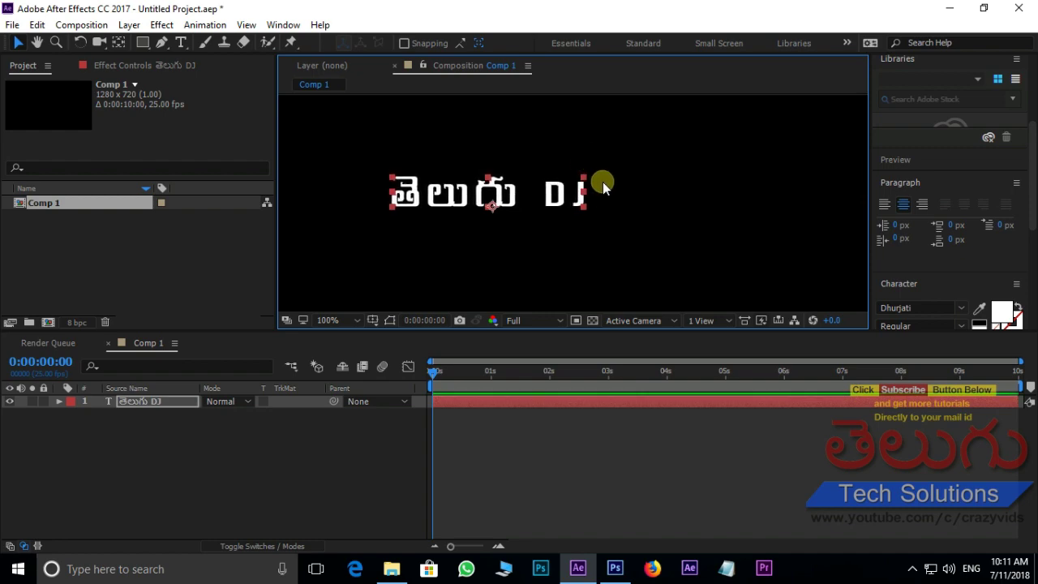
Center the text layer horizontally and vertically in the composition with the Align options.
left_click(278, 25)
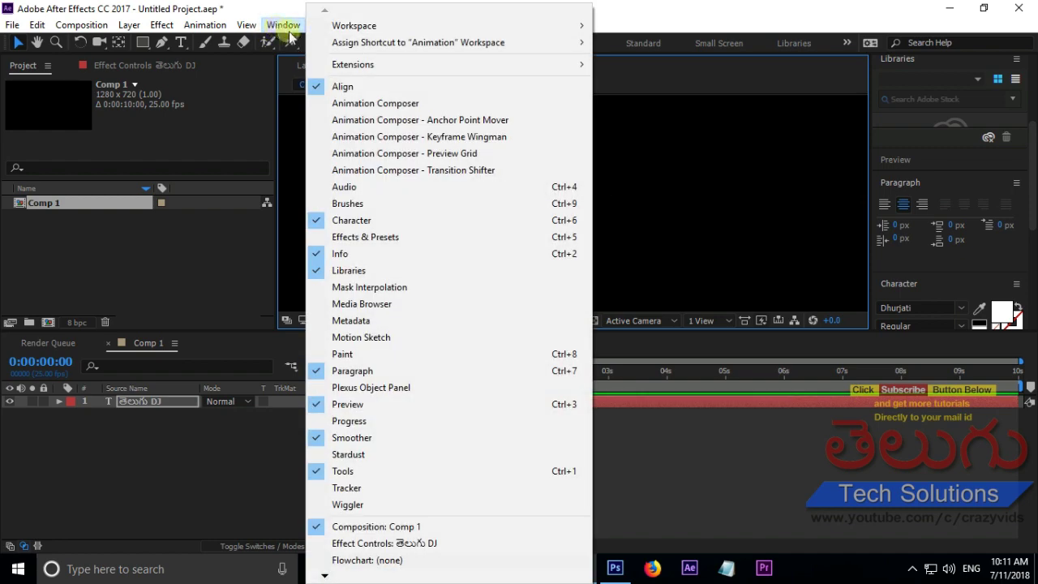
left_click(342, 86)
left_click(279, 24)
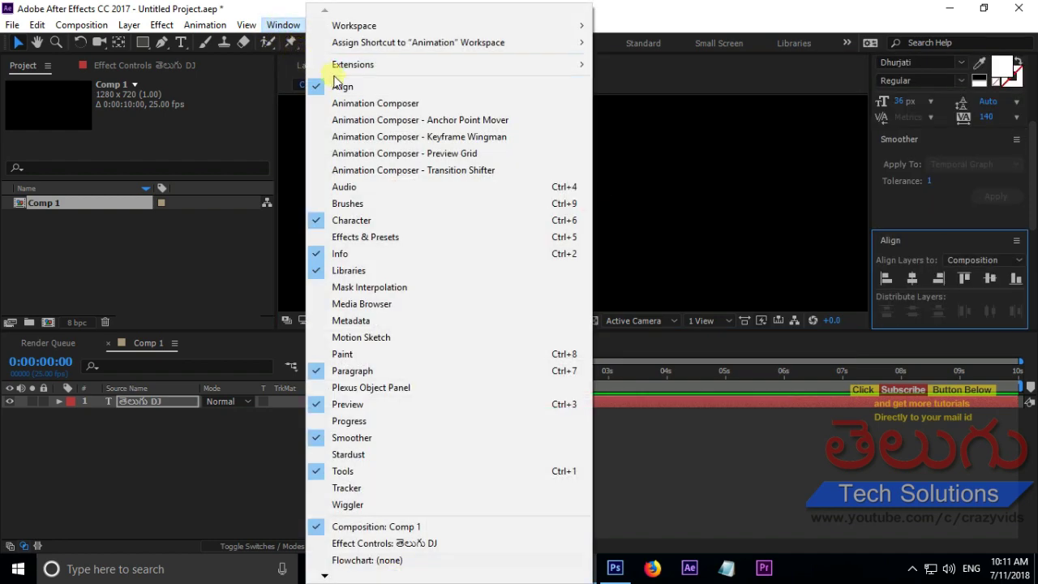
left_click(1008, 177)
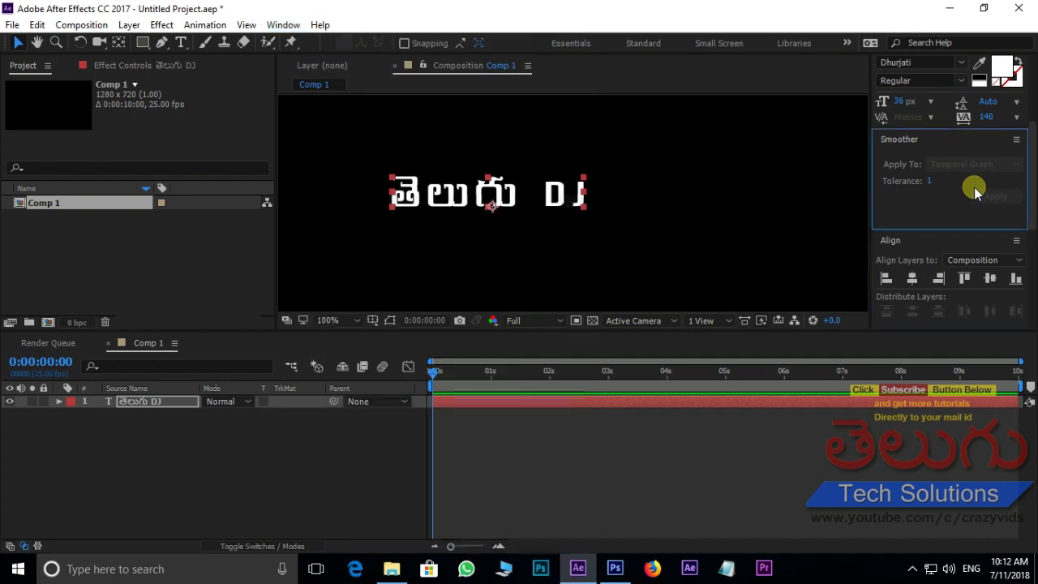
left_click(912, 278)
left_click(989, 278)
scroll(560, 180, "down", 5)
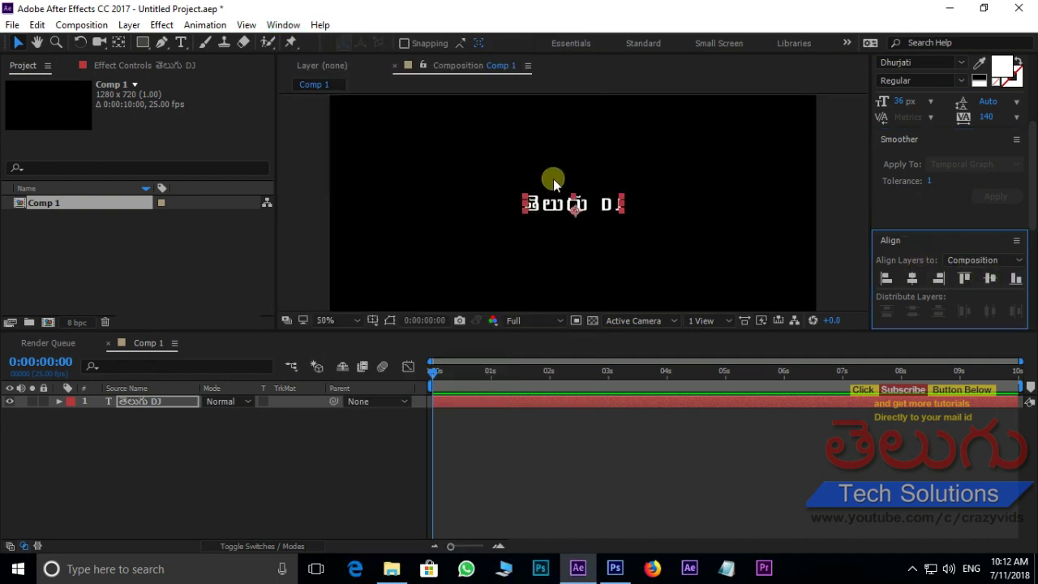
scroll(541, 221, "up", 1)
scroll(583, 215, "up", 1)
Import dj.jpg from the SOURCE FILES folder as footage and place it below the text layer in Comp 1.
double_click(103, 252)
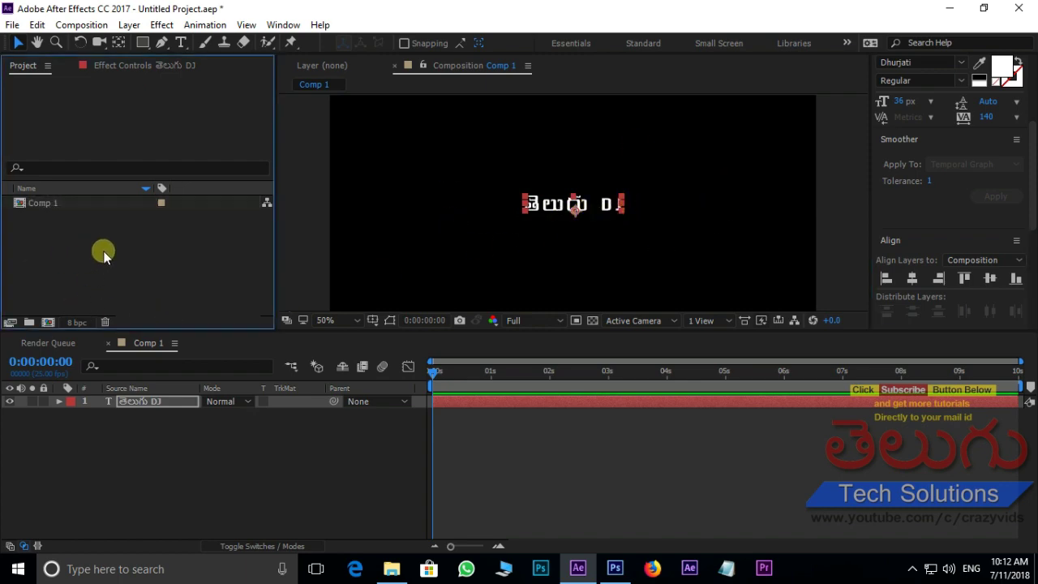
left_click(181, 232)
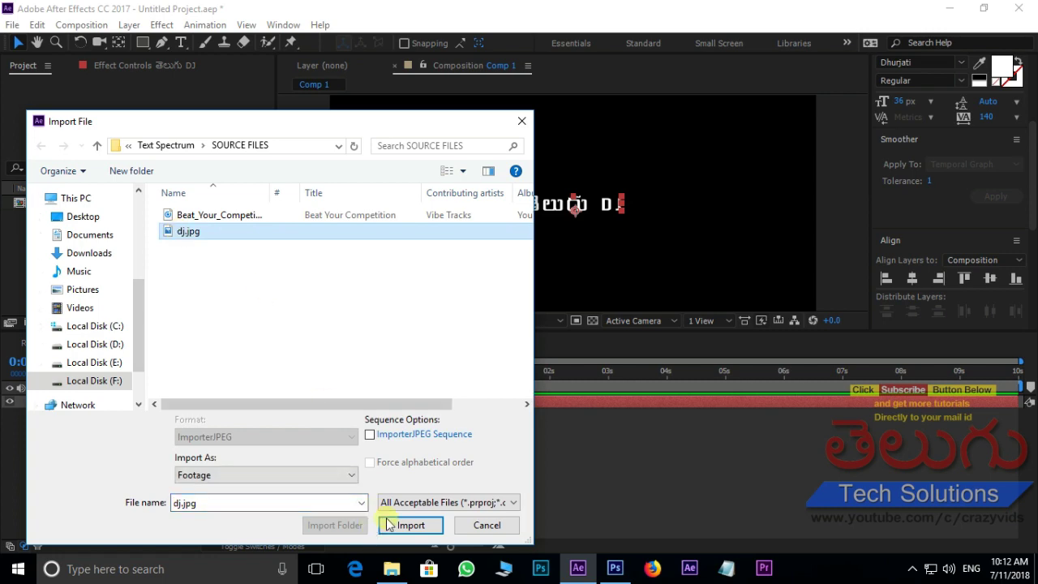
left_click(410, 527)
left_click_drag(83, 203, 157, 452)
Scale the dj.jpg layer down around its center until it only slightly exceeds the composition frame.
scroll(608, 178, "up", 2)
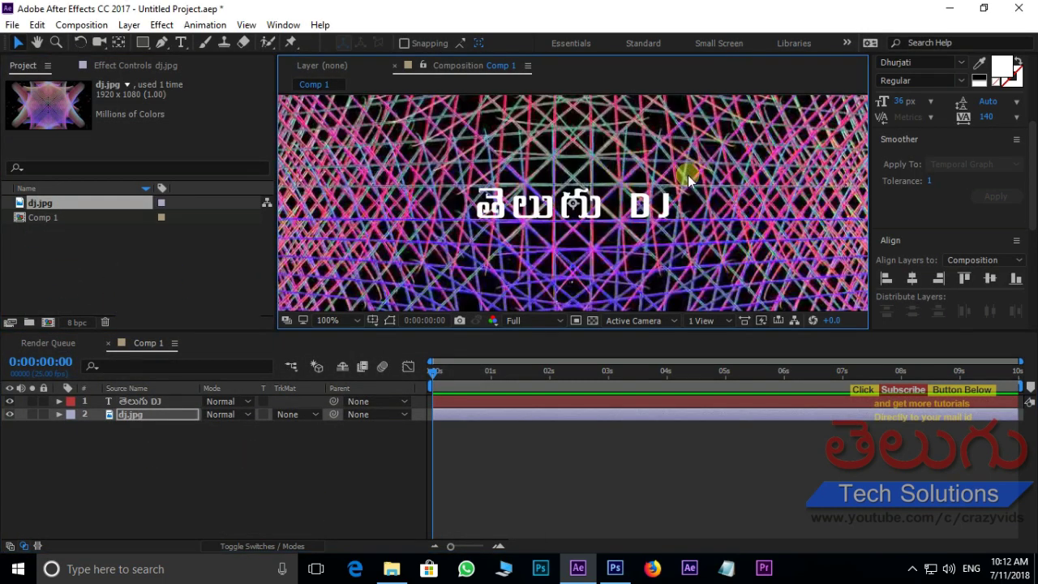
scroll(688, 175, "down", 6)
scroll(672, 170, "up", 2)
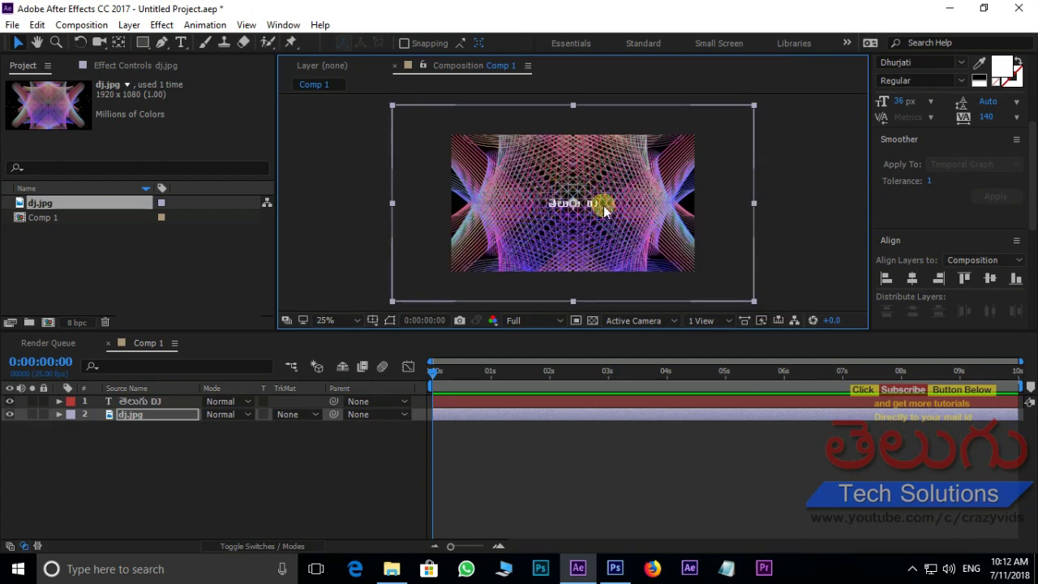
left_click_drag(756, 103, 712, 130)
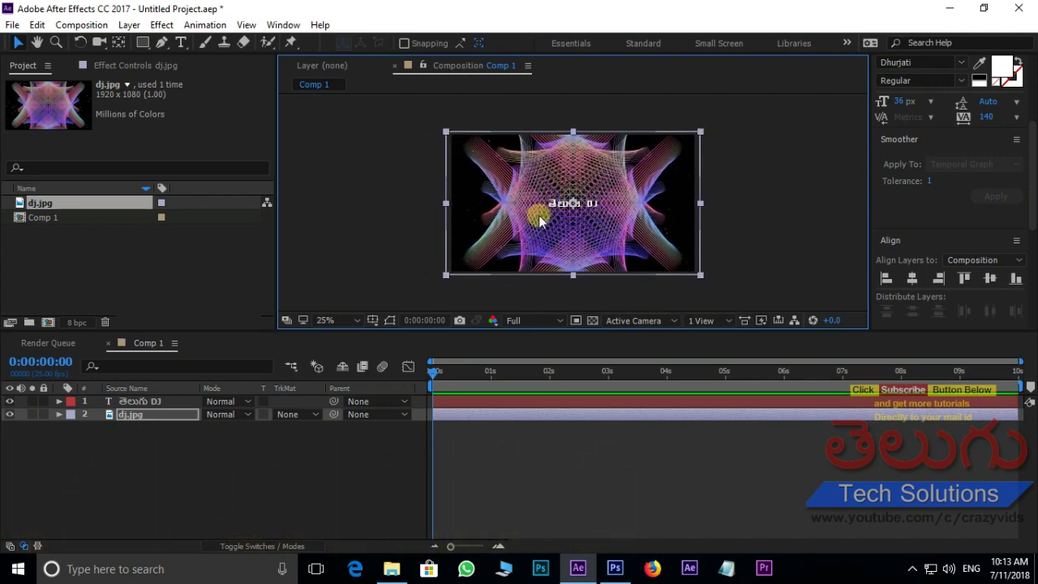
scroll(555, 203, "up", 2)
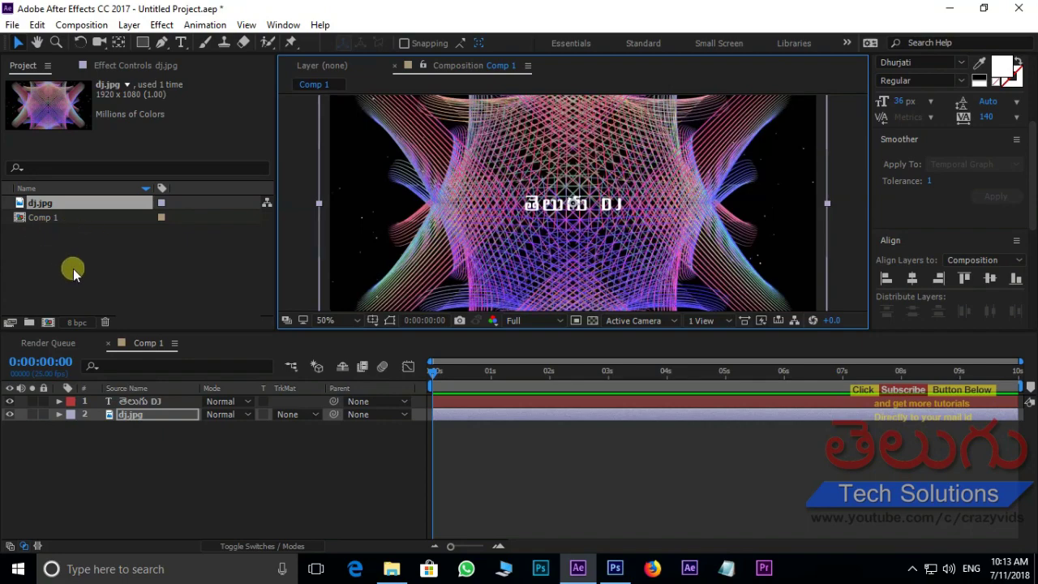
Import Beat_Your_Competition.mp3 from the SOURCE FILES folder and place it below the dj.jpg layer in Comp 1.
left_click(111, 268)
double_click(111, 267)
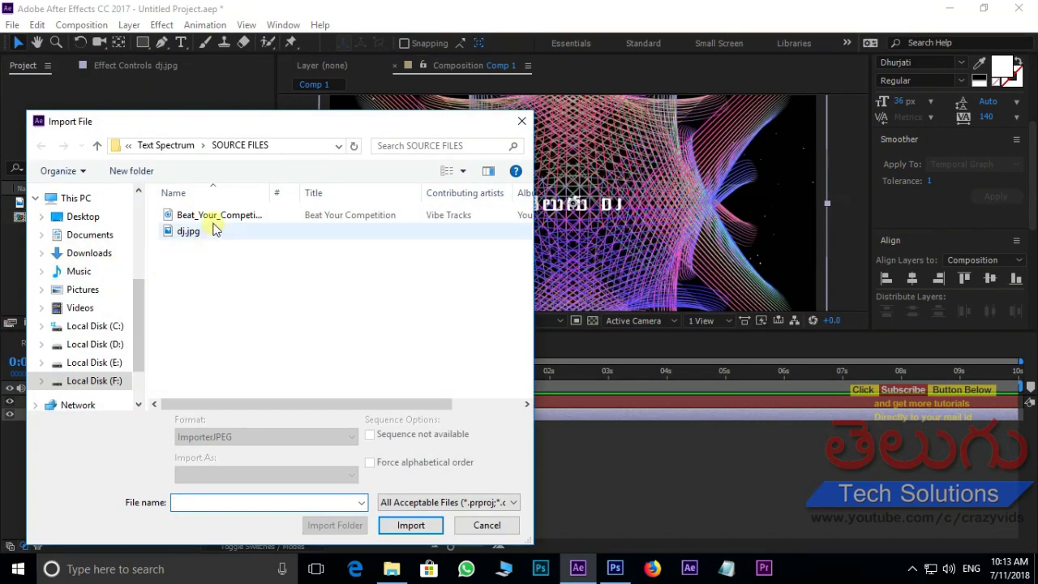
left_click(217, 216)
left_click(410, 526)
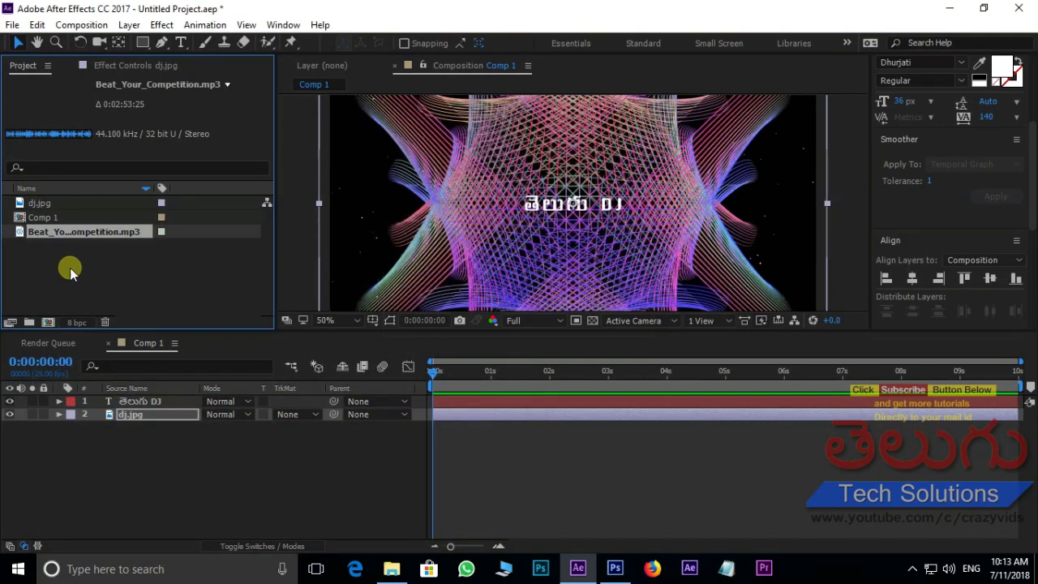
left_click_drag(97, 228, 137, 459)
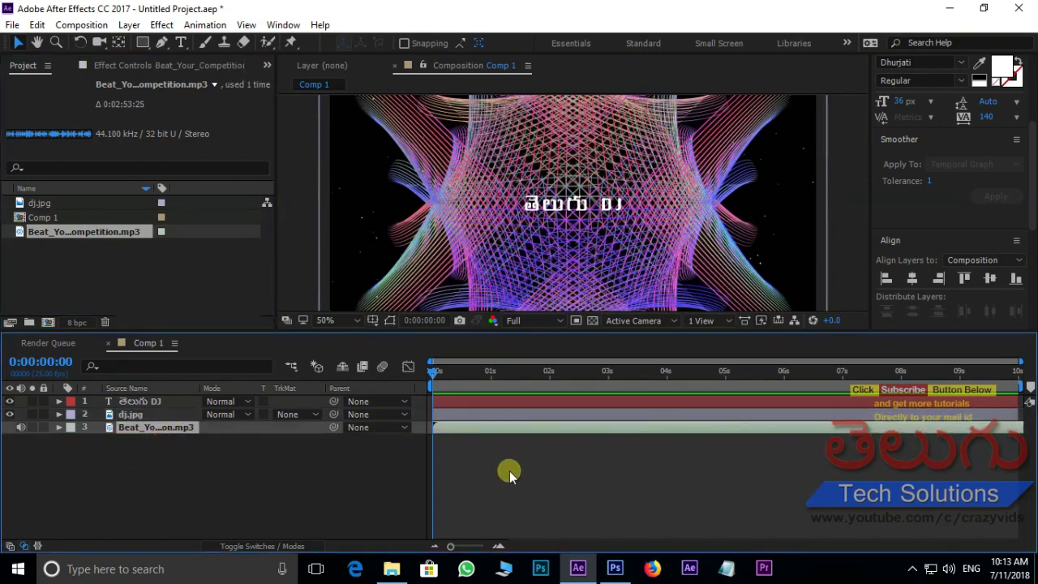
Play back the composition from the start to hear the added music track with the text.
key("space")
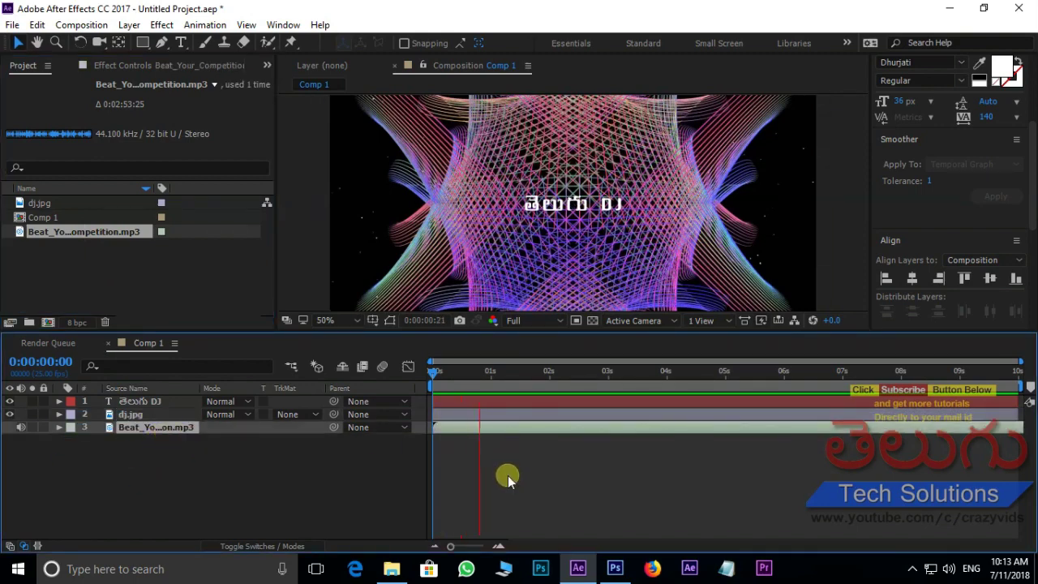
scroll(560, 198, "up", 2)
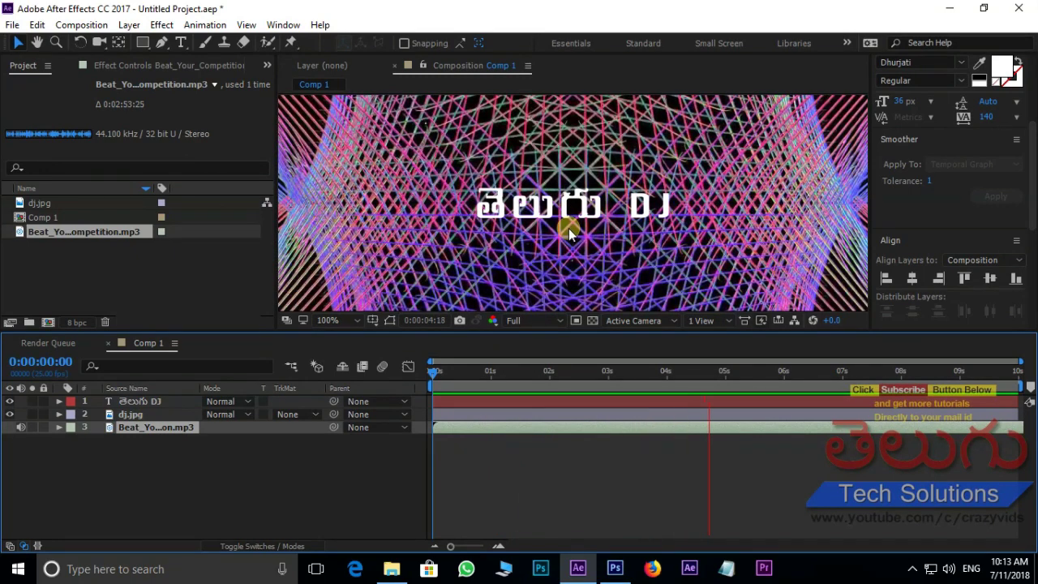
key("space")
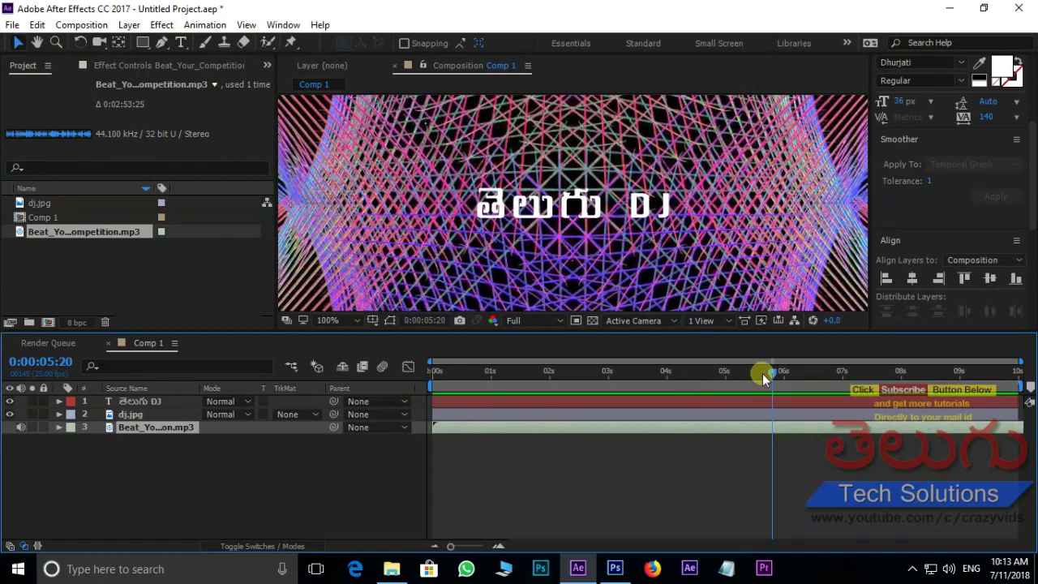
left_click_drag(763, 377, 568, 373)
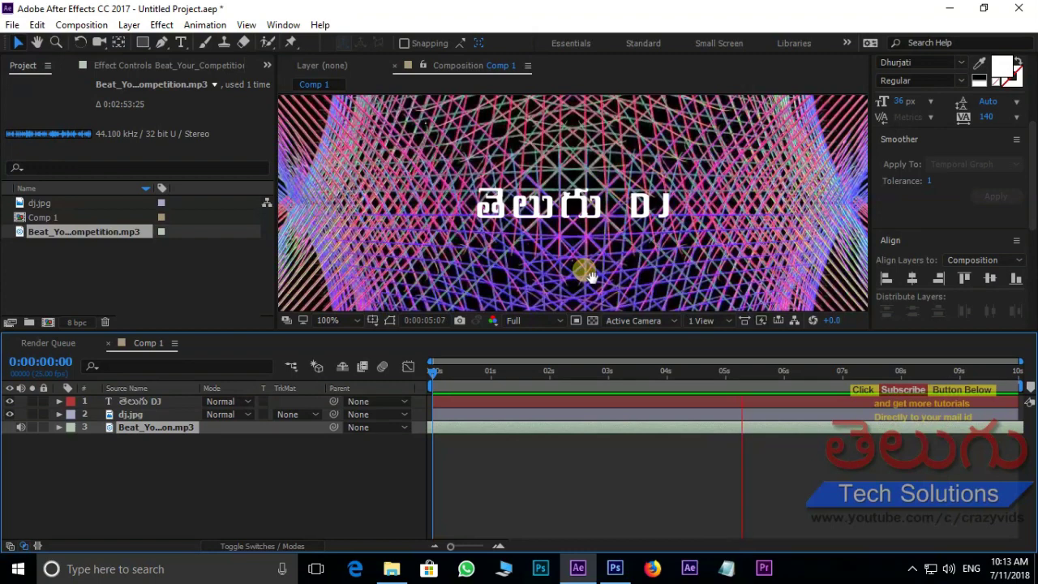
key("space")
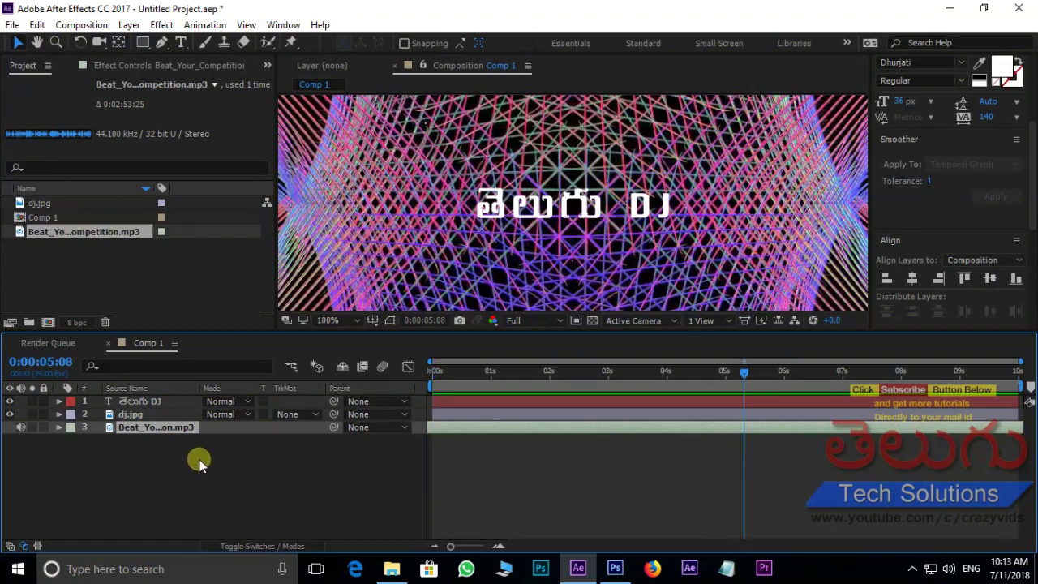
Convert the mp3 layer's audio to keyframes with the Keyframe Assistant.
right_click(172, 429)
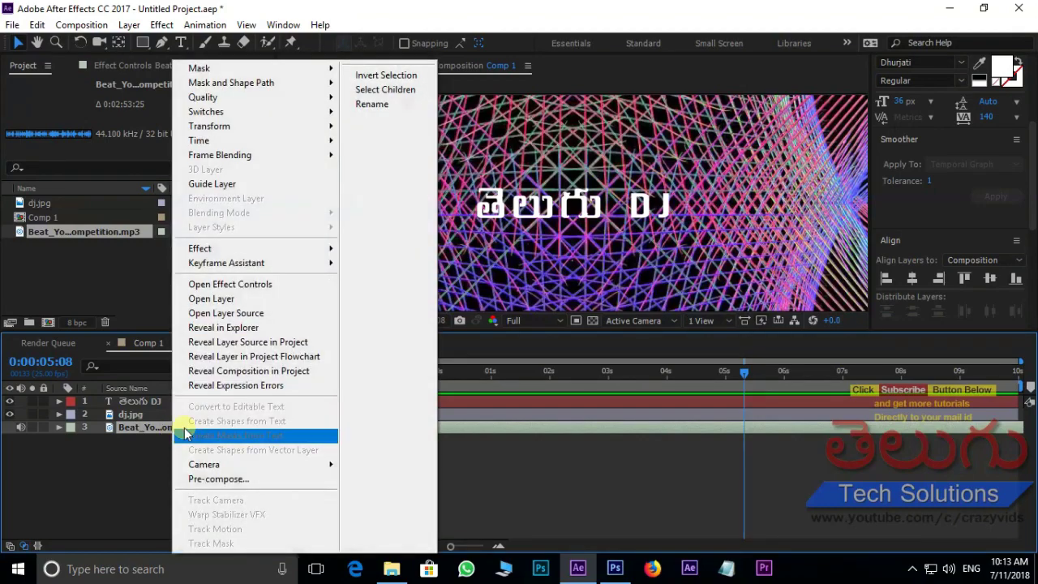
mouse_move(250, 262)
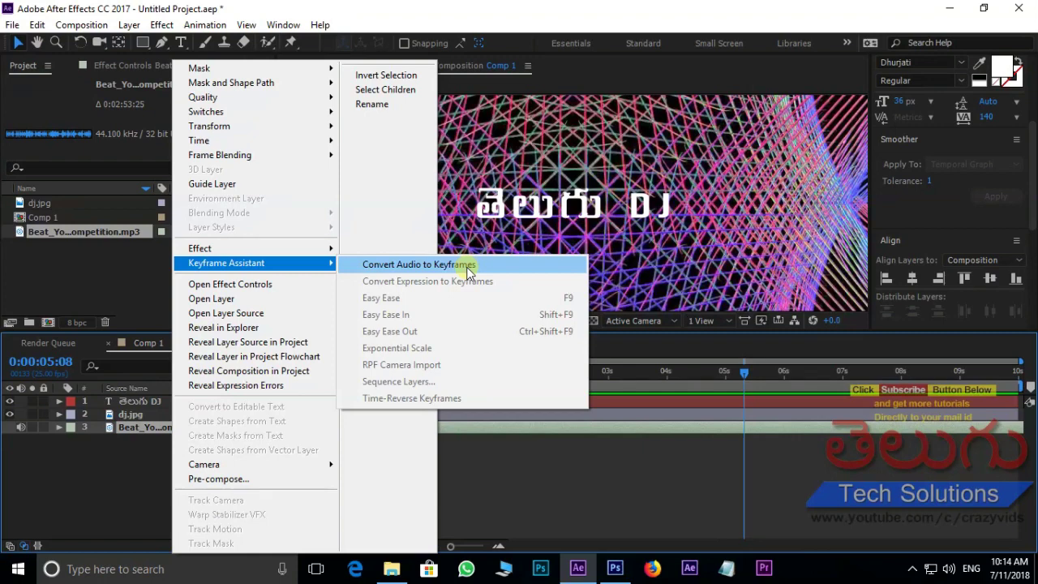
left_click(467, 268)
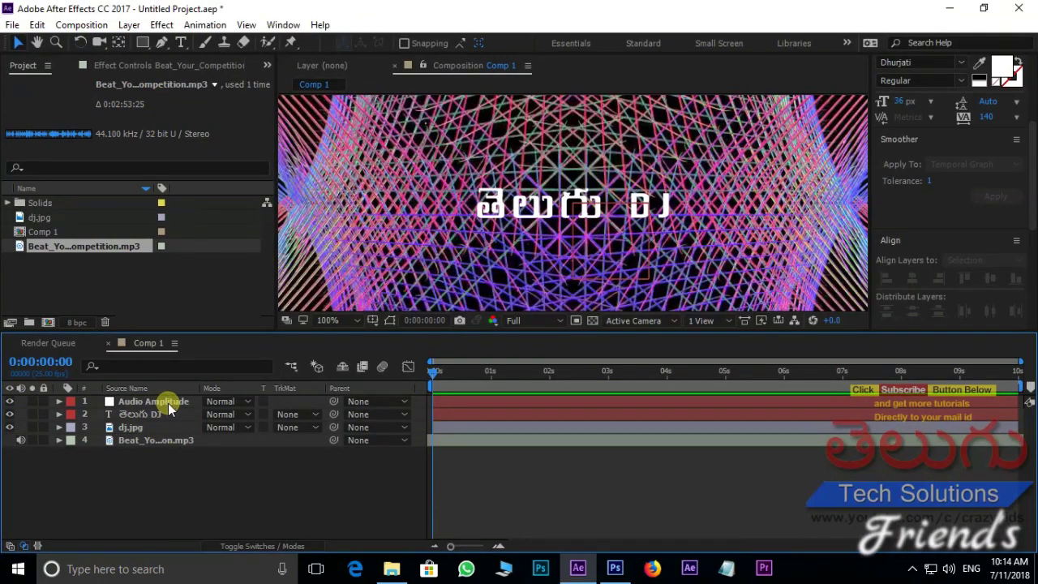
Delete the Left Channel and Right Channel effects from the Audio Amplitude layer, keeping only Both Channels.
left_click(166, 402)
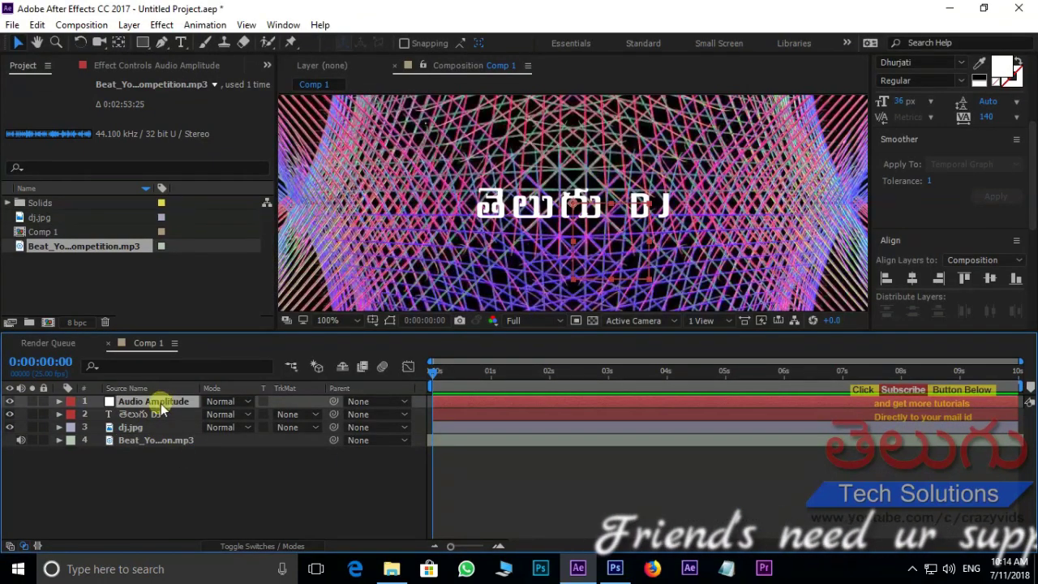
left_click(59, 402)
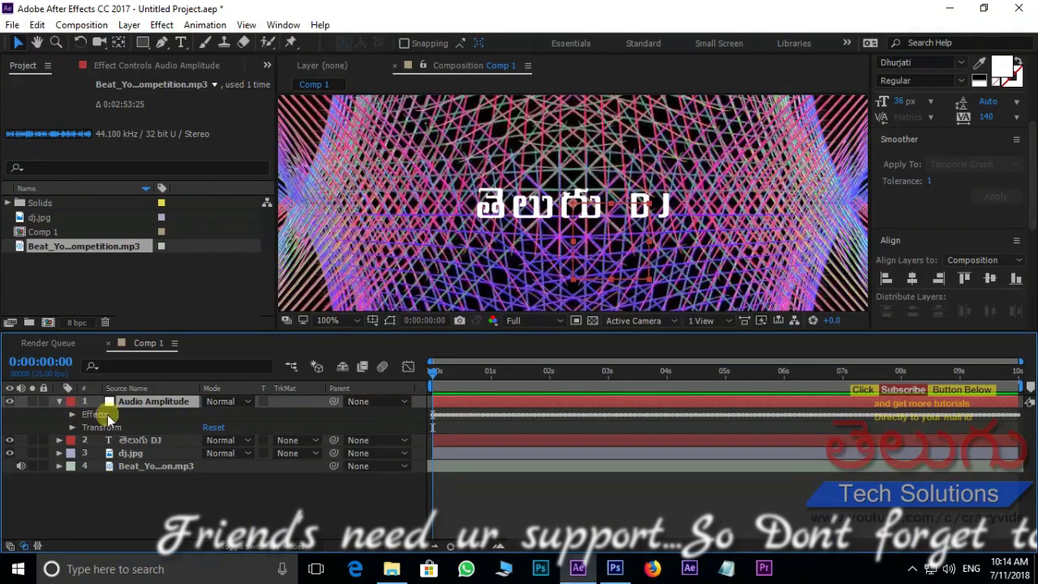
left_click(72, 415)
left_click(73, 414)
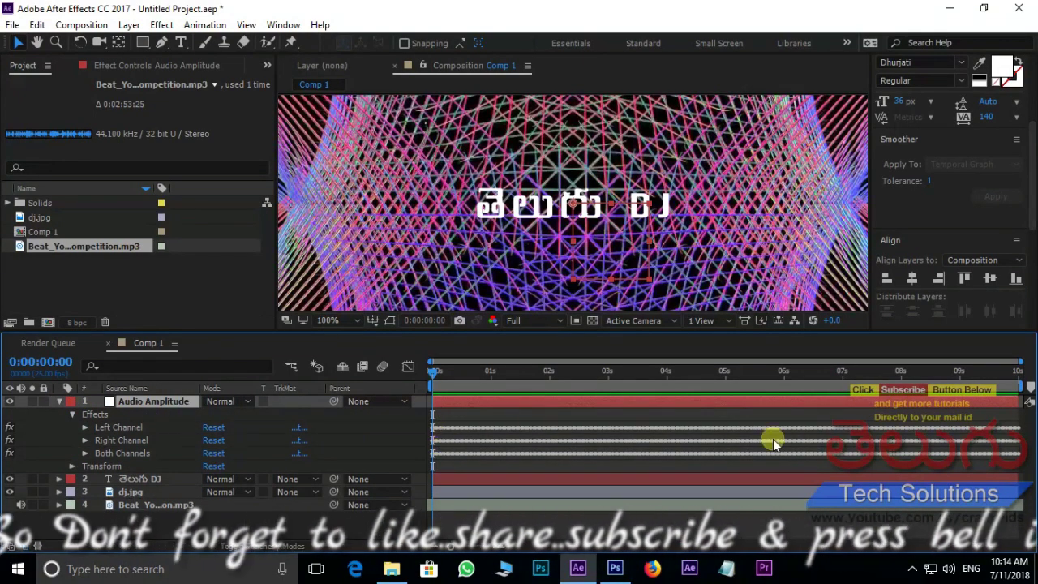
left_click(120, 434)
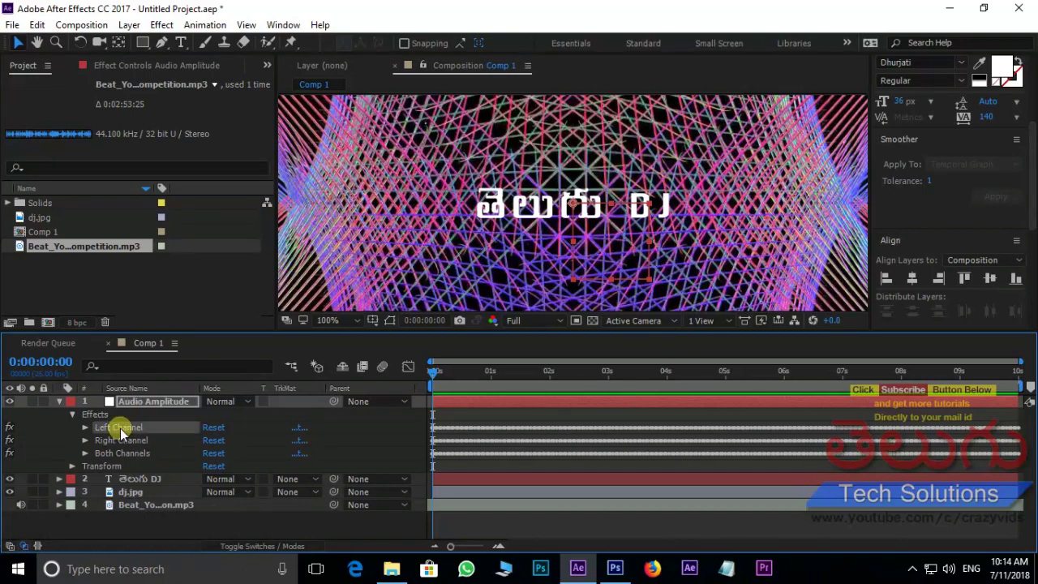
key("Delete")
left_click(126, 430)
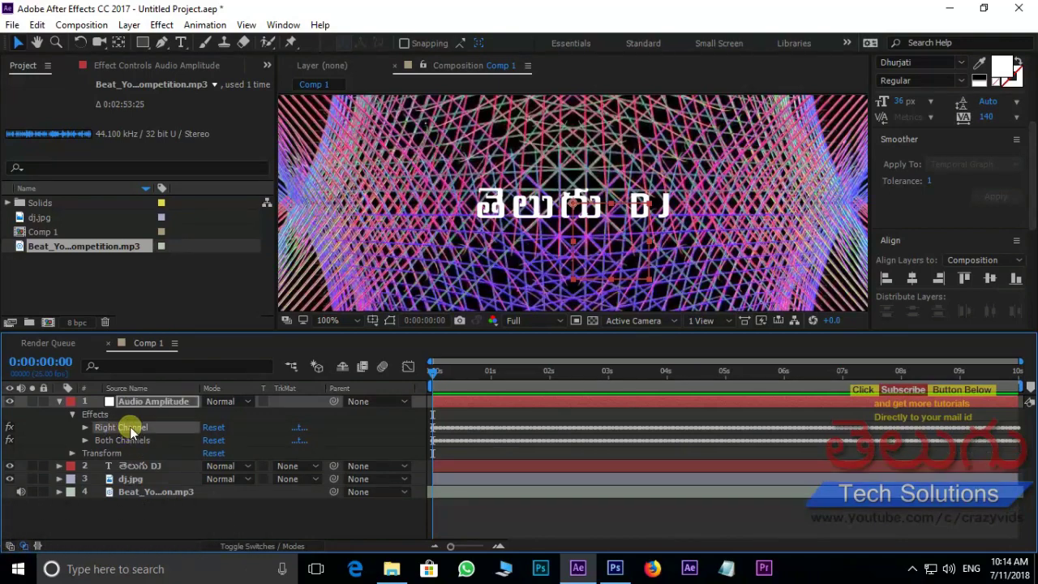
key("Delete")
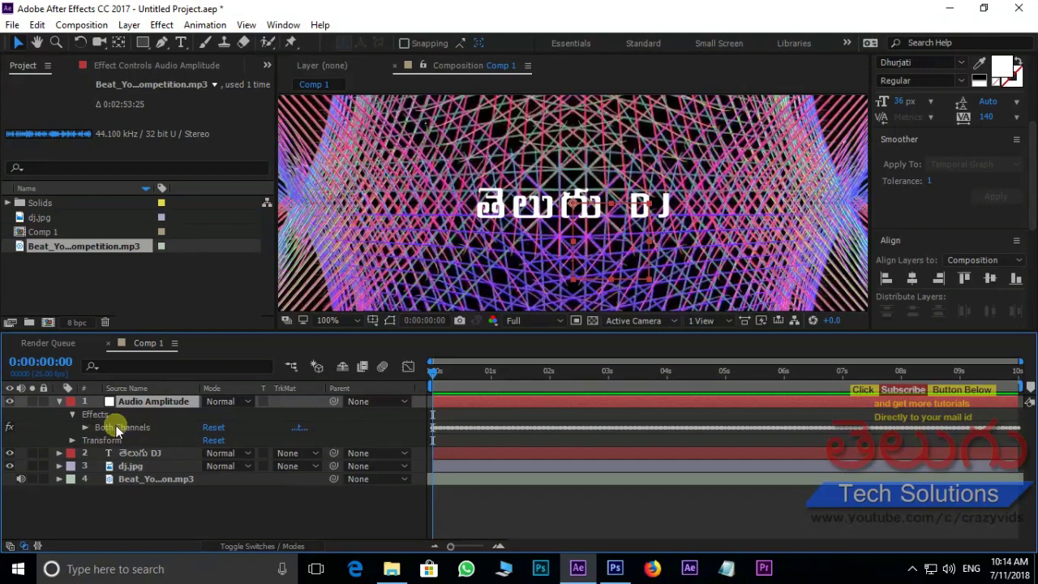
Add an expression to the text layer's Scale and link it to the Both Channels Slider of the Audio Amplitude layer.
left_click(85, 427)
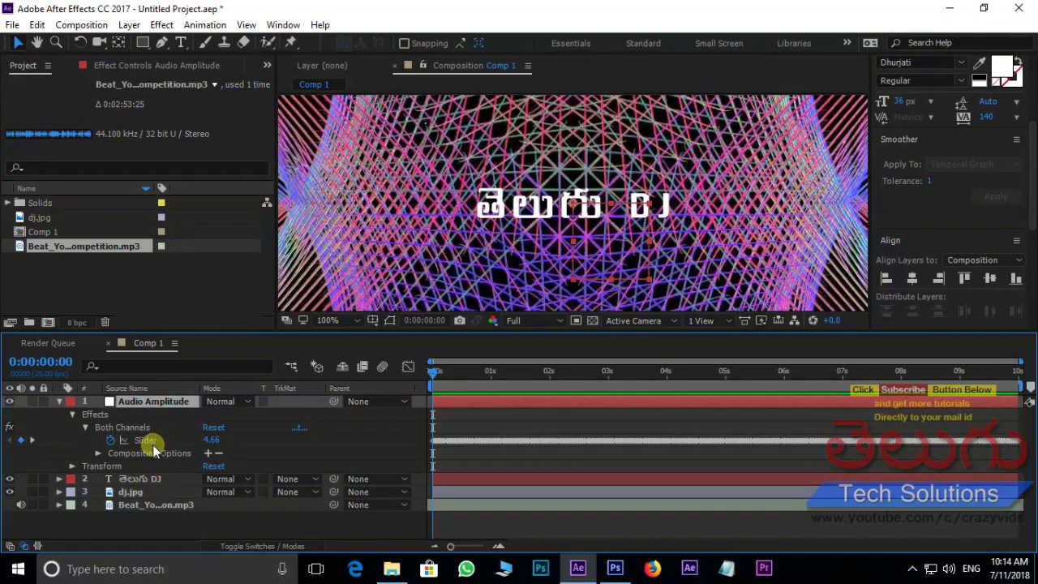
left_click(60, 479)
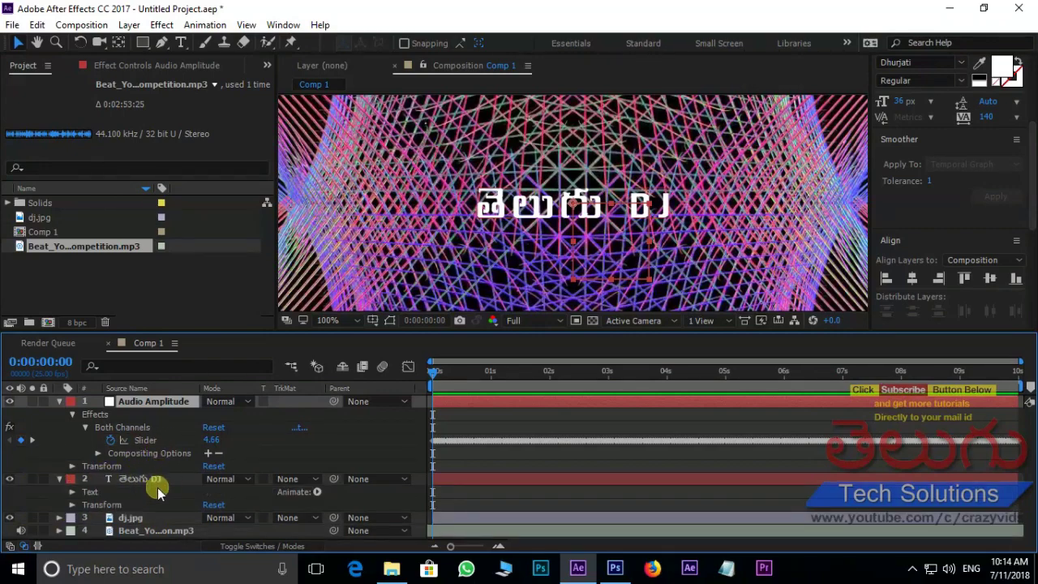
left_click(72, 505)
scroll(203, 471, "down", 2)
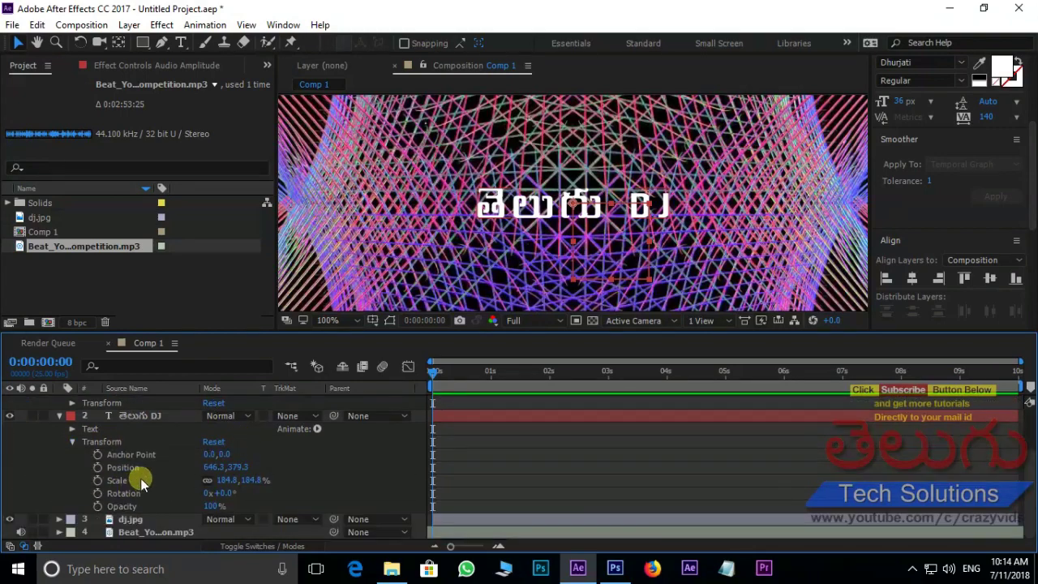
scroll(153, 477, "up", 2)
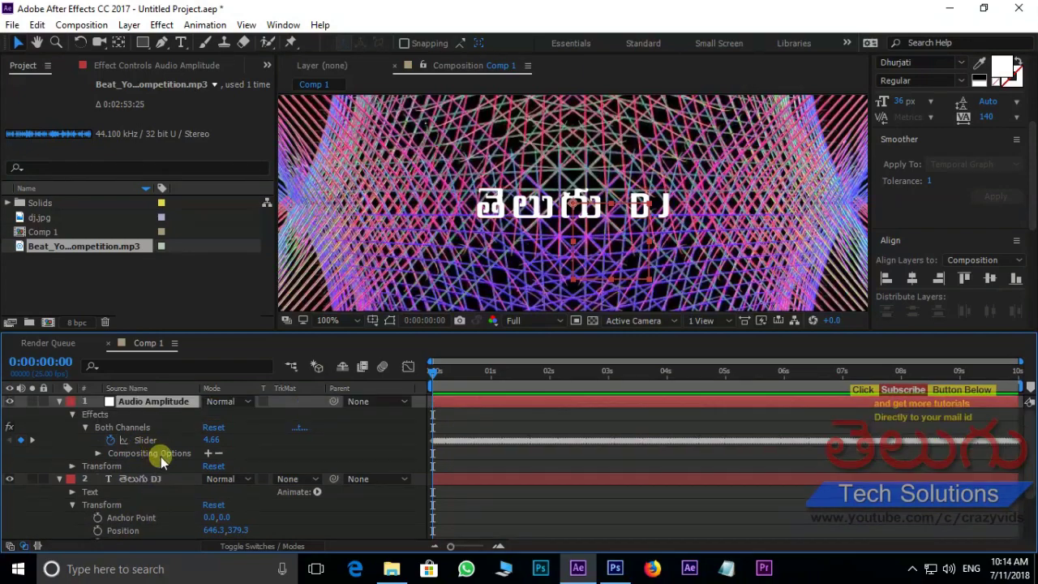
scroll(170, 466, "down", 2)
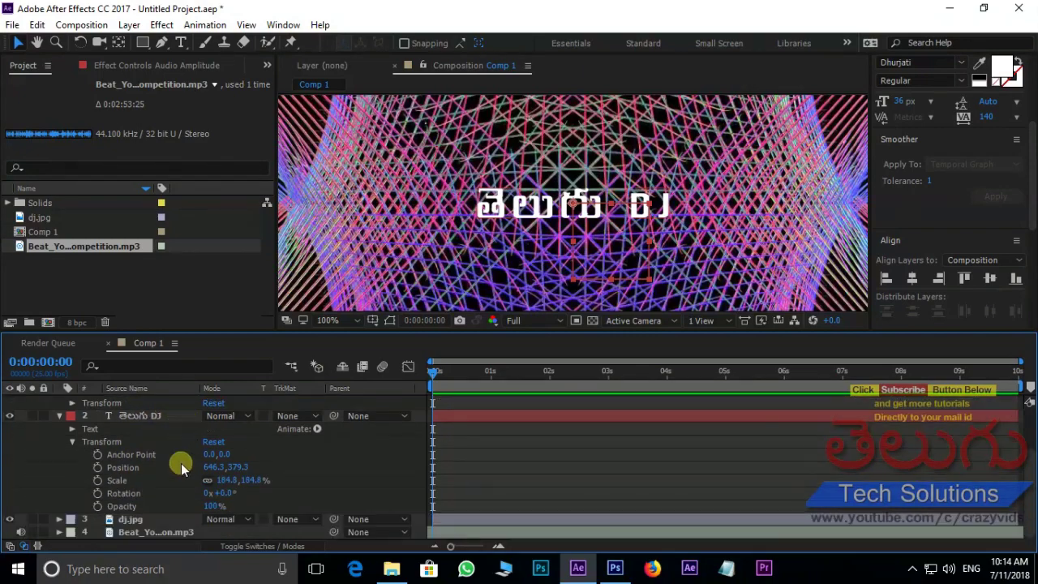
left_click(97, 482, "alt")
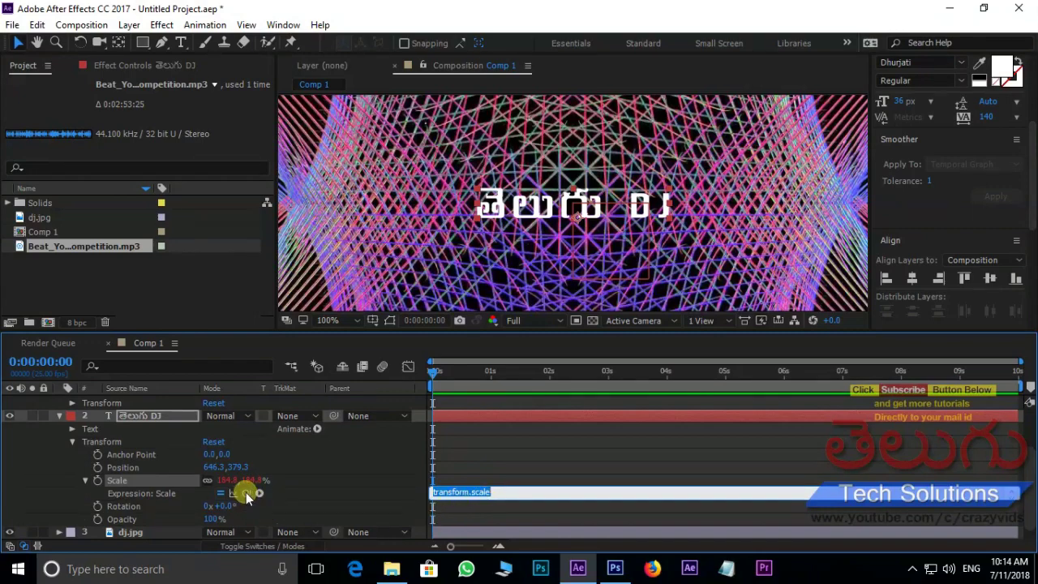
scroll(255, 498, "up", 2)
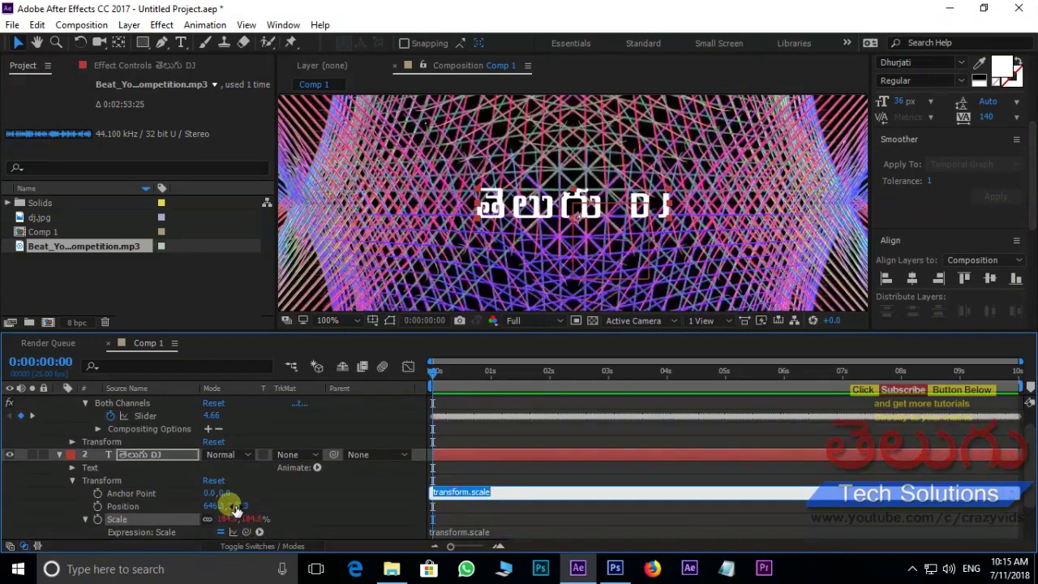
left_click_drag(244, 531, 142, 416)
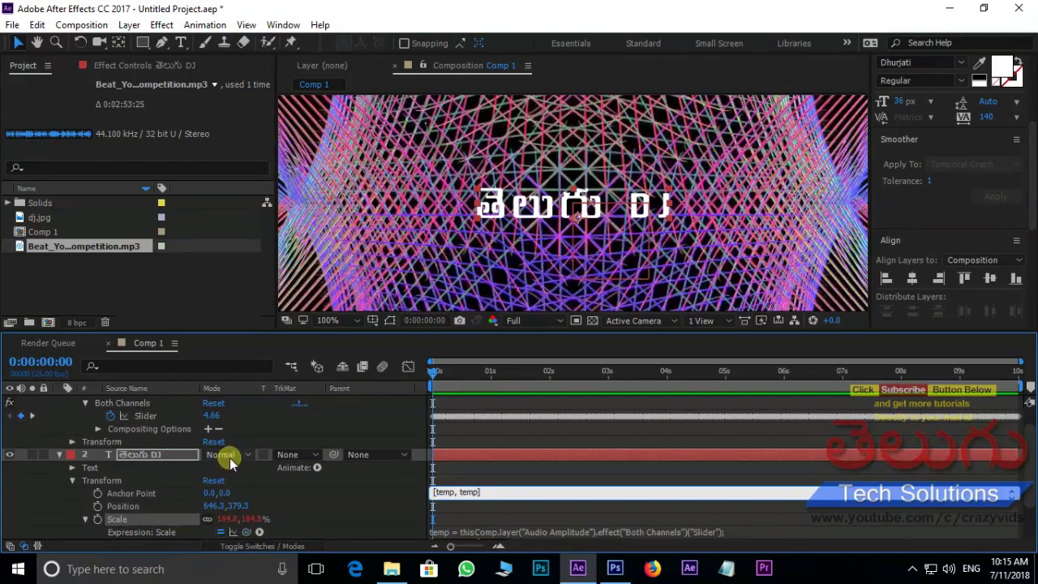
left_click(467, 378)
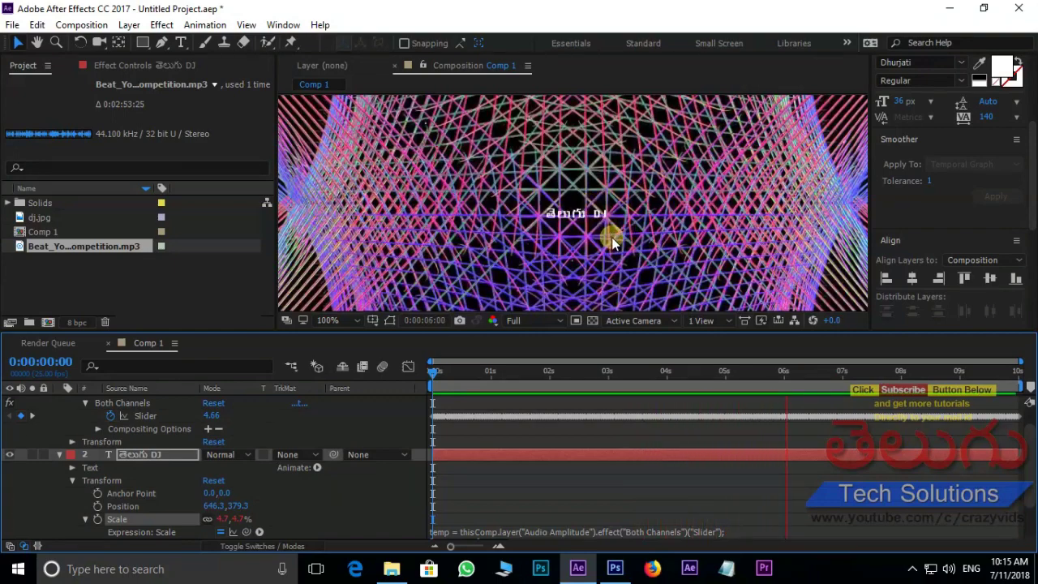
Play back the composition and examine up close how the text scales with the music.
left_click_drag(795, 369, 717, 374)
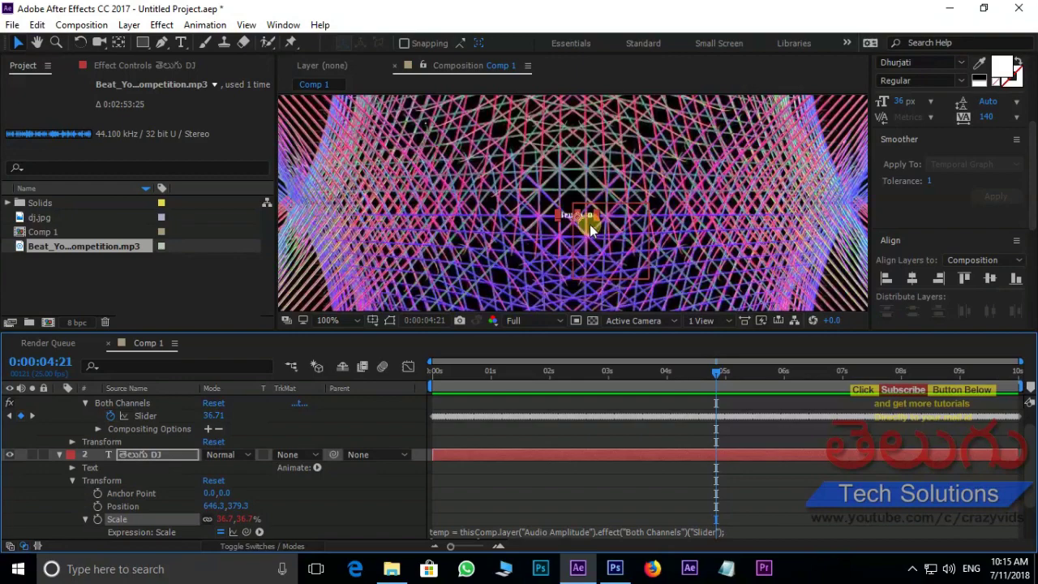
scroll(590, 230, "up", 2)
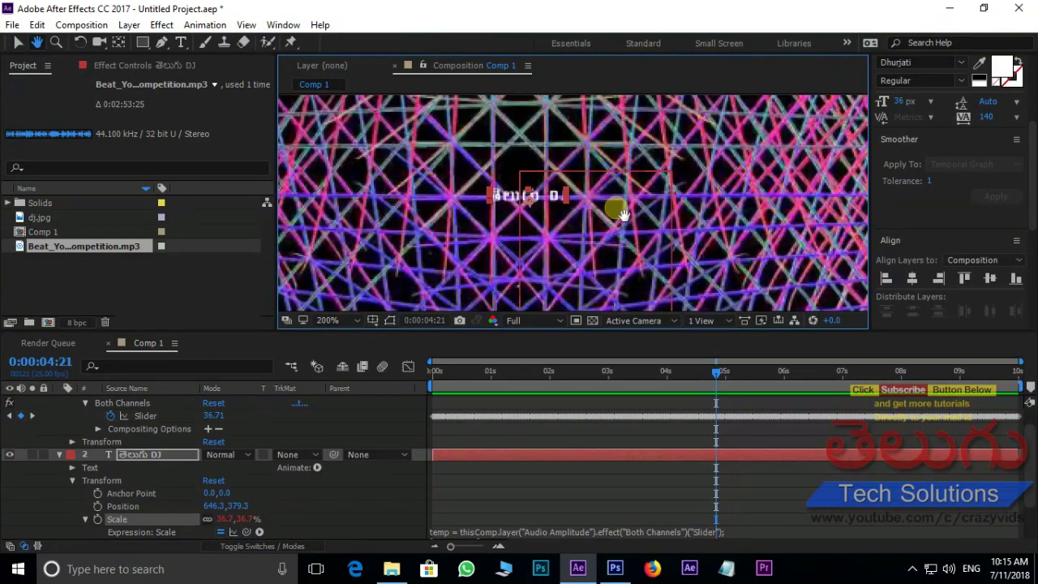
scroll(538, 195, "up", 2)
left_click_drag(509, 224, 570, 244)
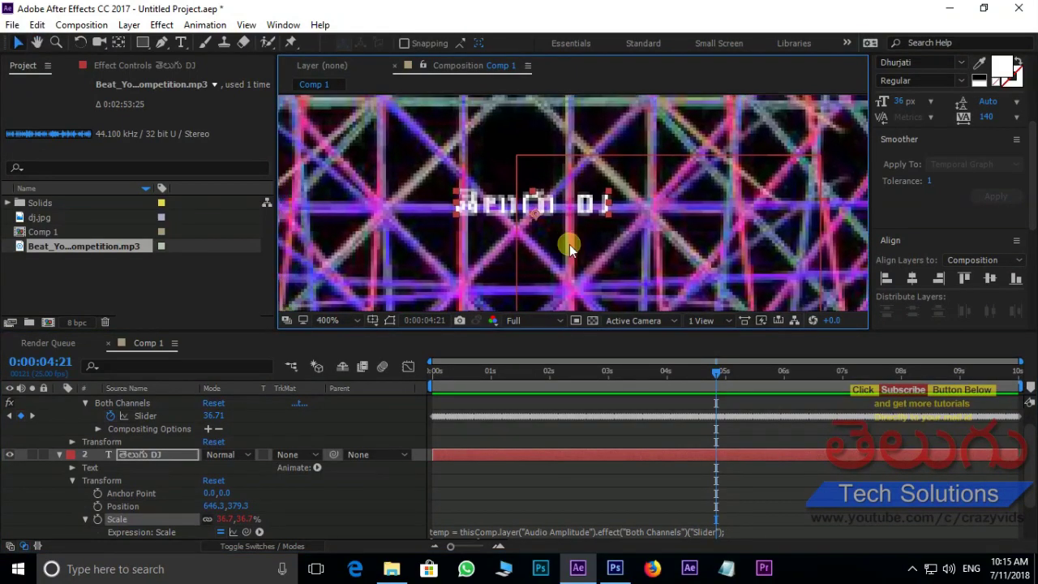
key("space")
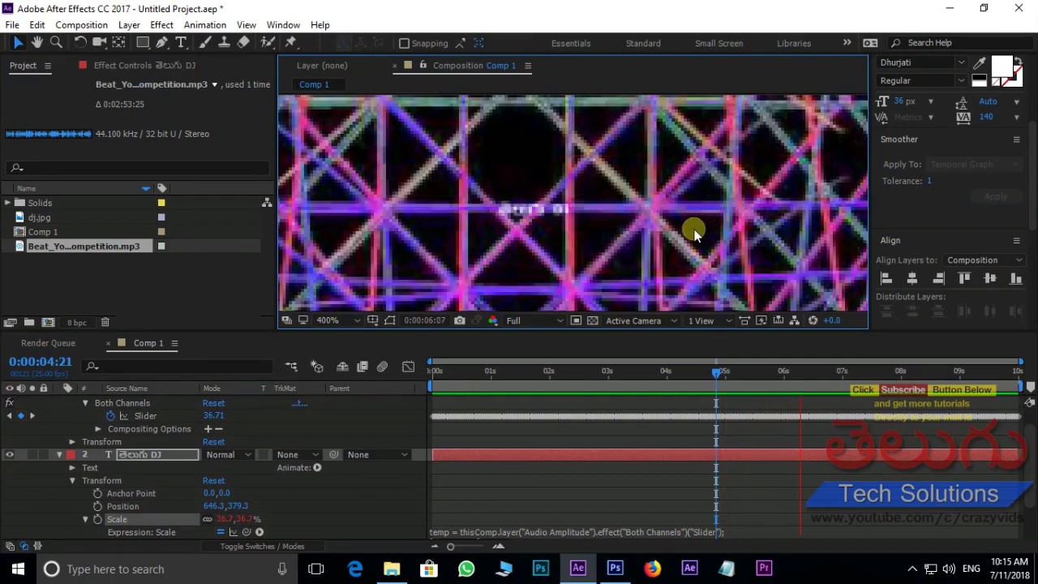
scroll(602, 228, "down", 5)
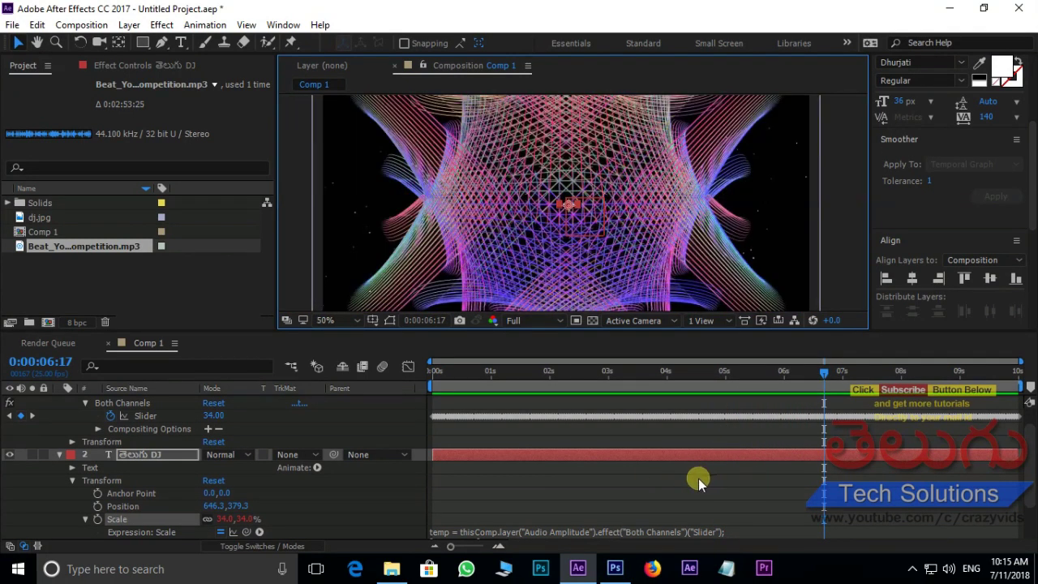
Append + [400,400] after [temp, temp] in the text layer's Scale expression.
scroll(653, 455, "down", 2)
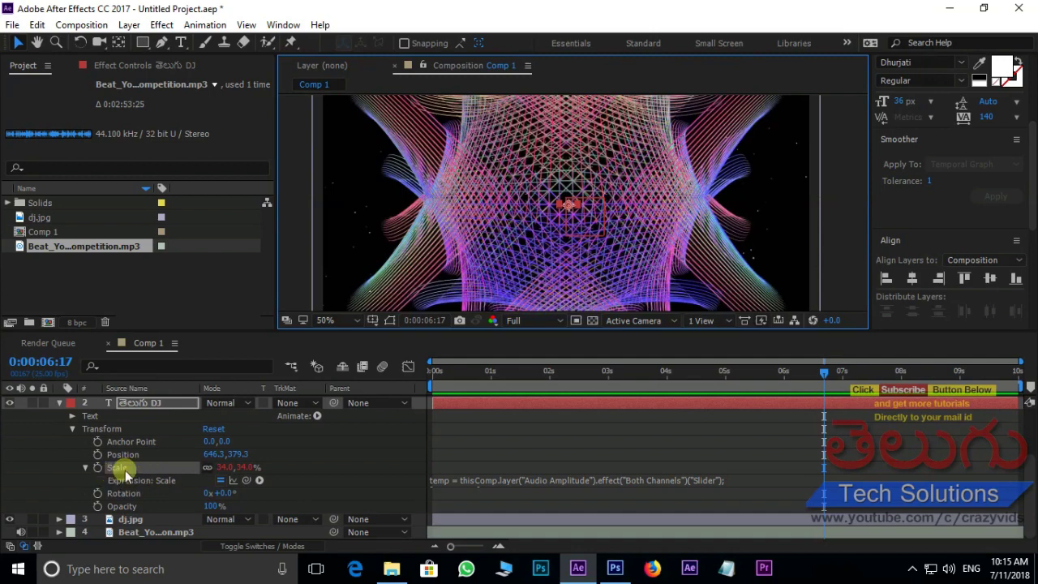
left_click(537, 481)
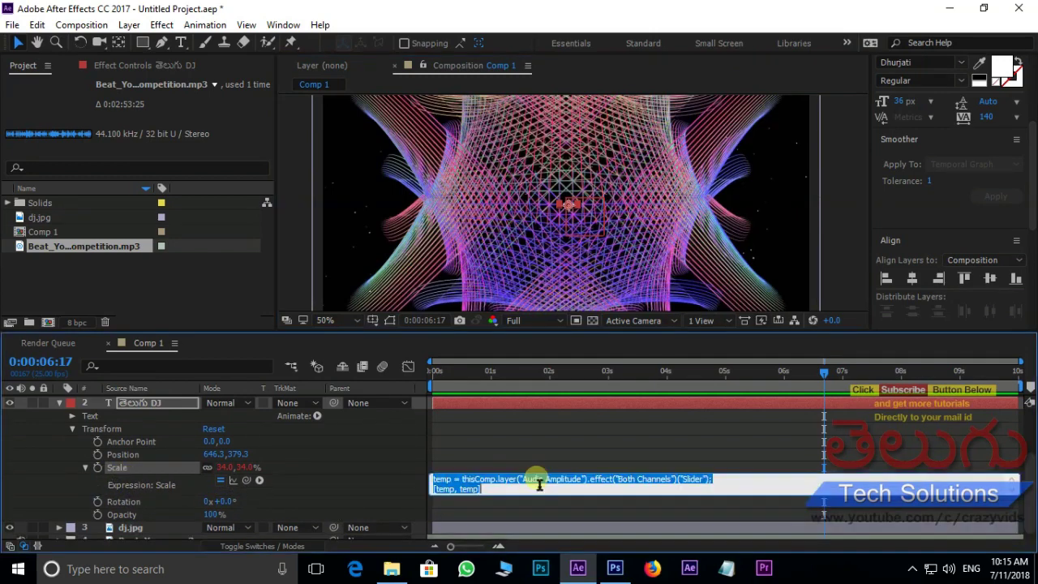
left_click(498, 496)
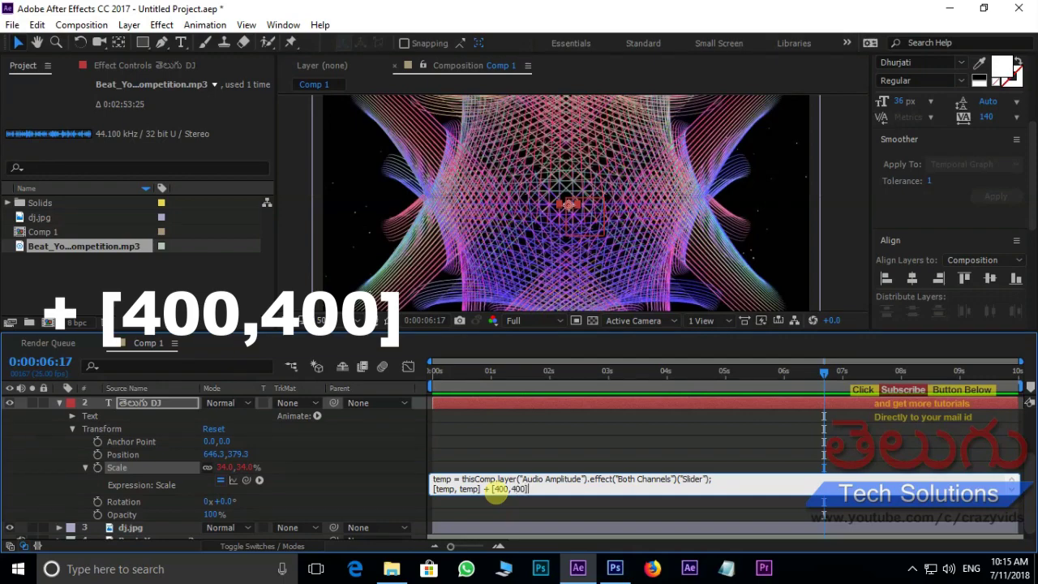
left_click(437, 369)
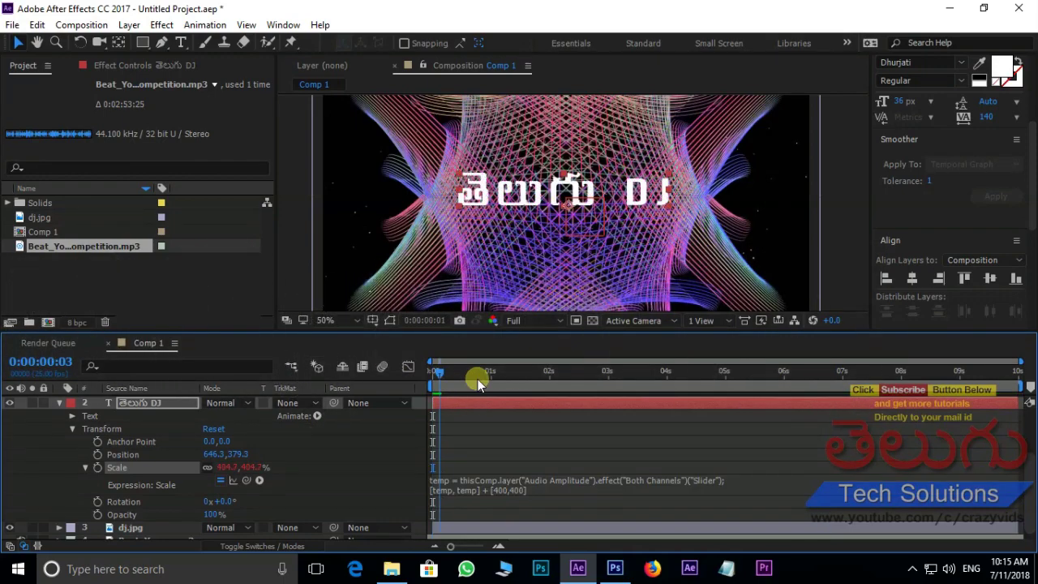
Play back the composition from the first frame to check the text's pulsing at its enlarged scale.
left_click_drag(438, 371, 406, 370)
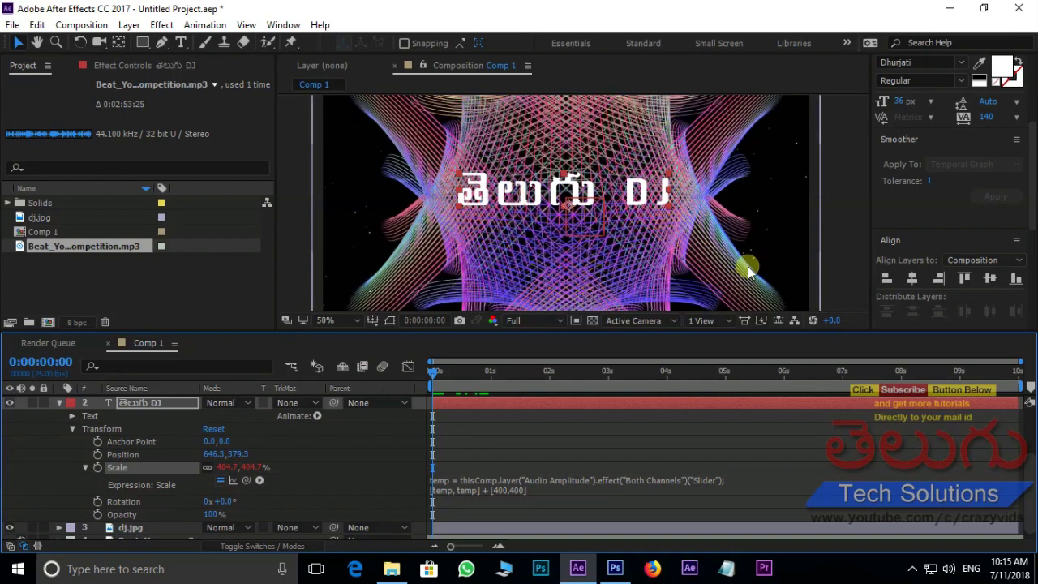
key("space")
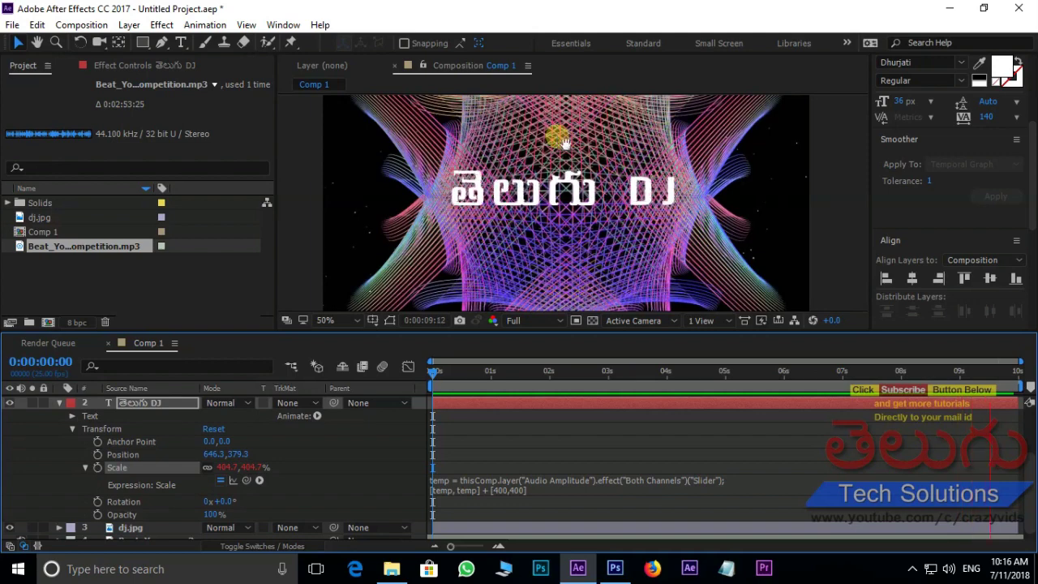
key("space")
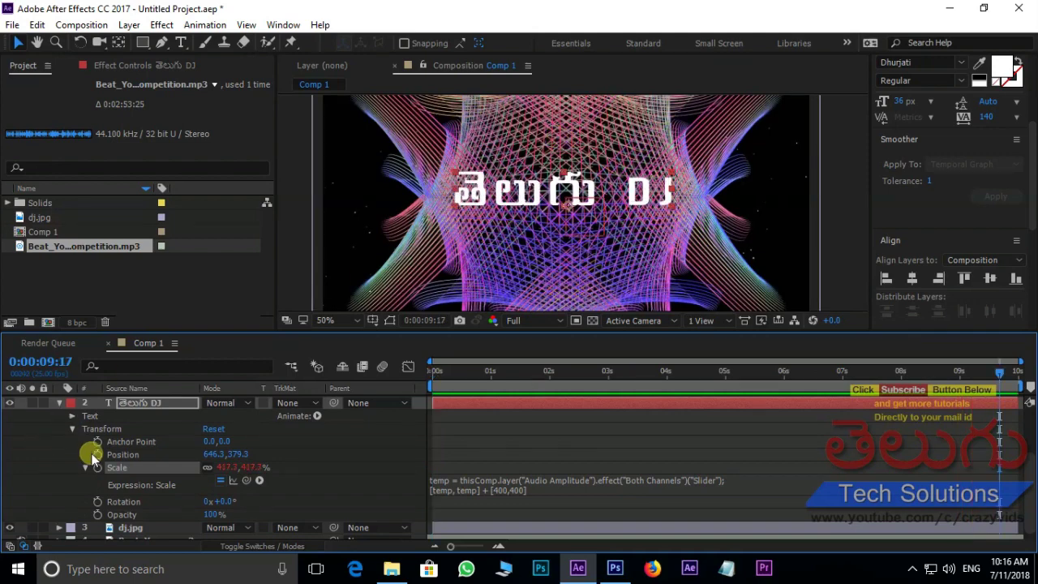
Add an expression to the dj.jpg layer's Scale and link it to the Both Channels Slider of the Audio Amplitude layer.
scroll(108, 459, "down", 1)
scroll(55, 418, "up", 2)
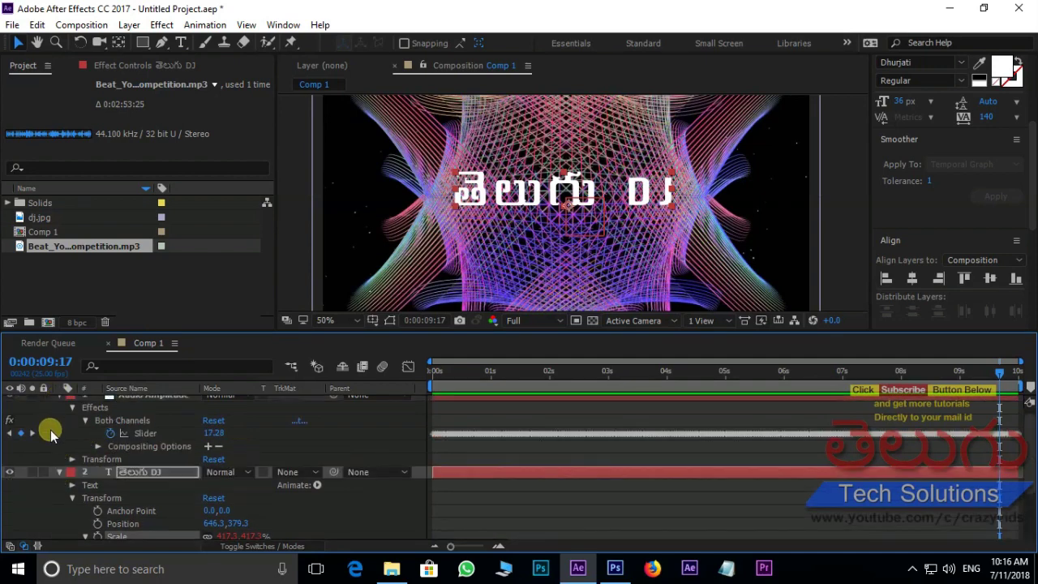
left_click(72, 472)
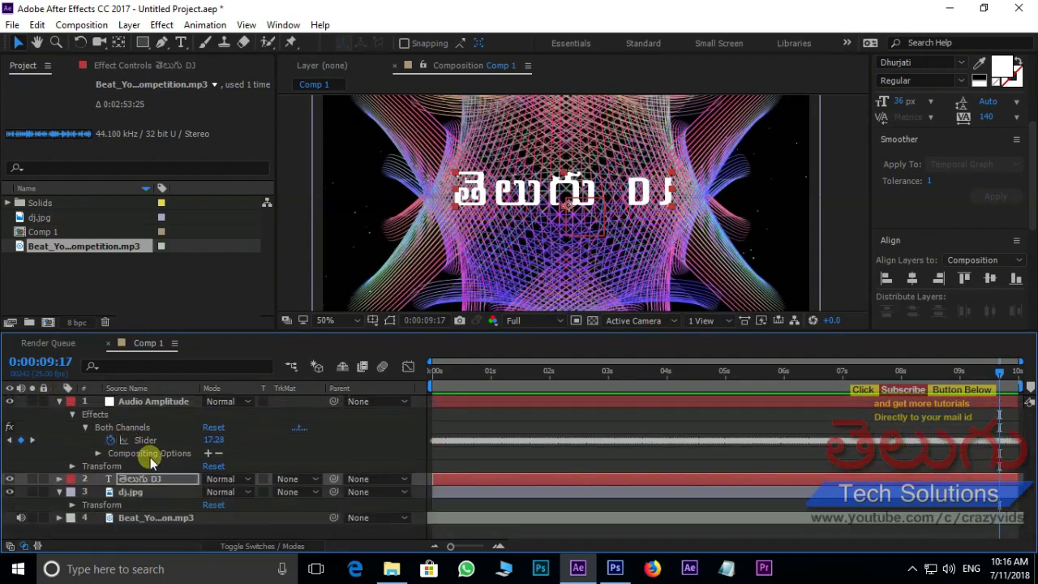
left_click(72, 505)
scroll(166, 460, "down", 2)
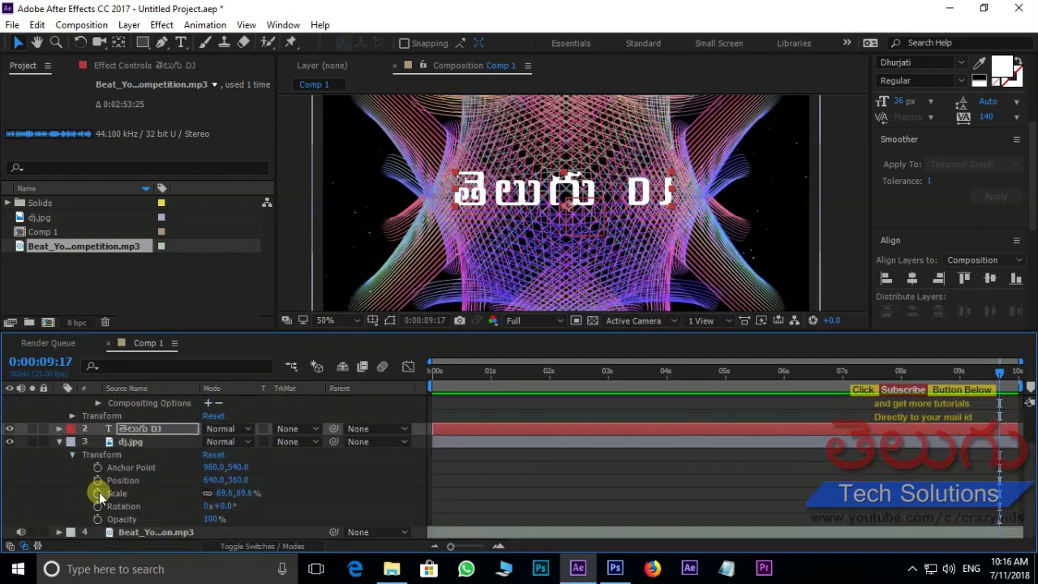
left_click(97, 494, "alt")
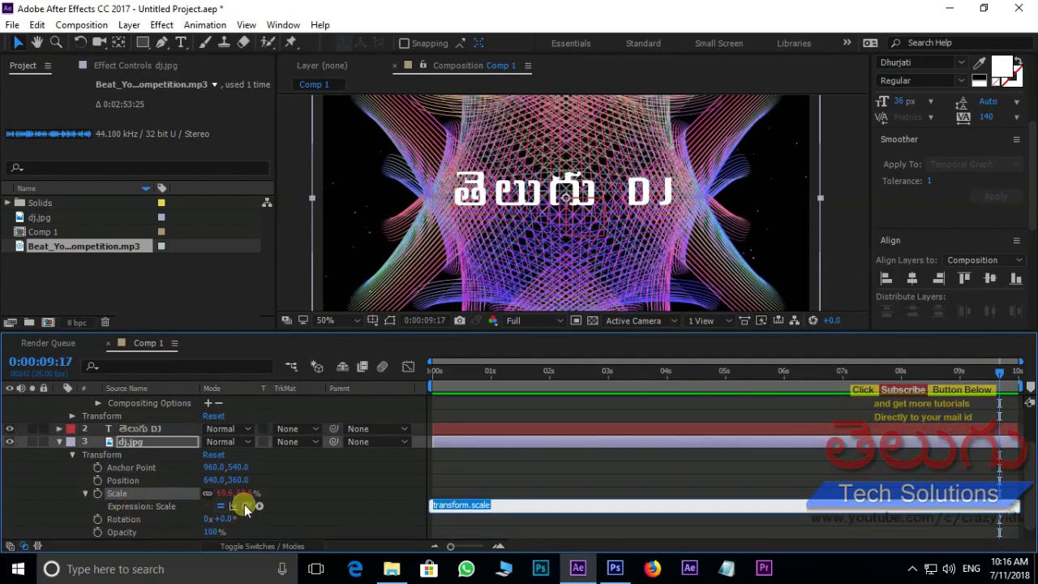
left_click_drag(246, 507, 150, 439)
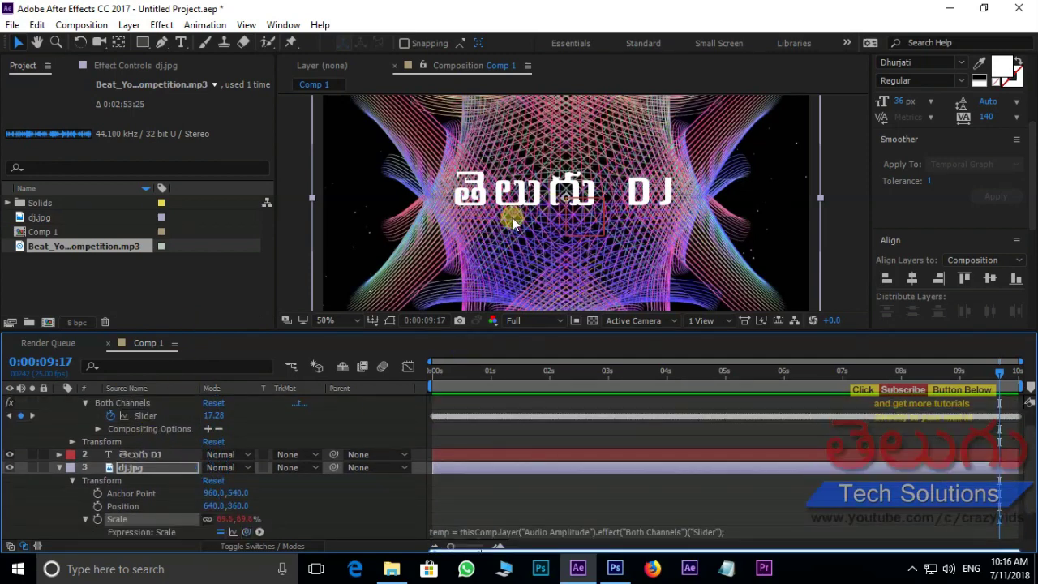
Preview the composition from the start to examine how the dj.jpg background scales with the music.
scroll(486, 214, "down", 2)
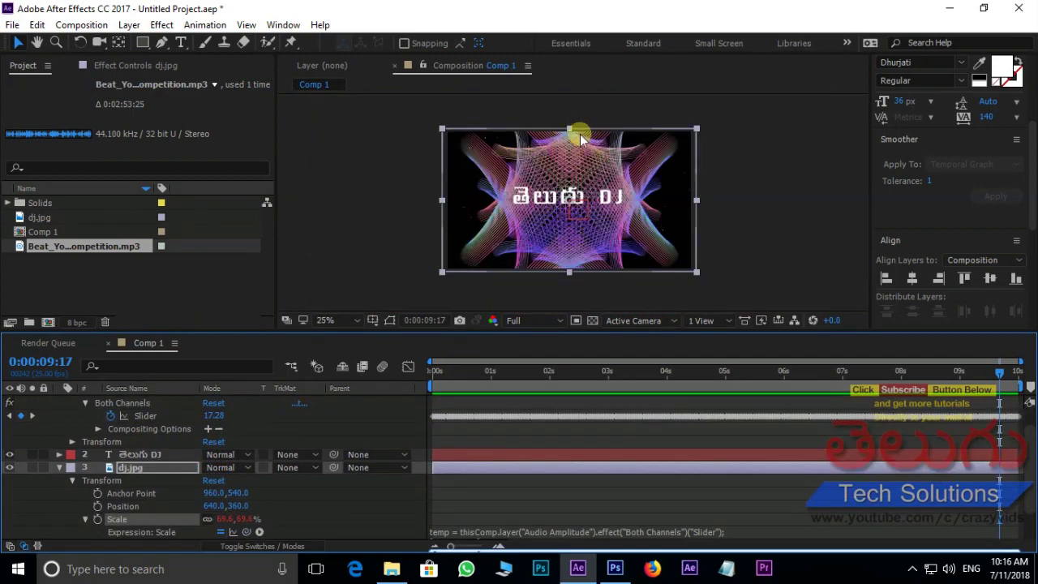
left_click(741, 185)
key("Home")
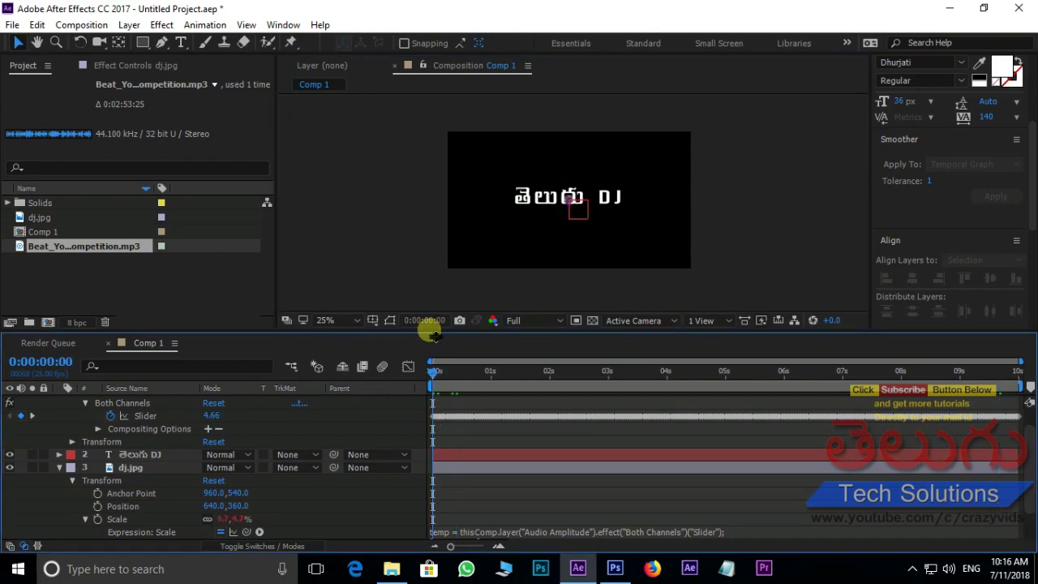
scroll(557, 197, "up", 2)
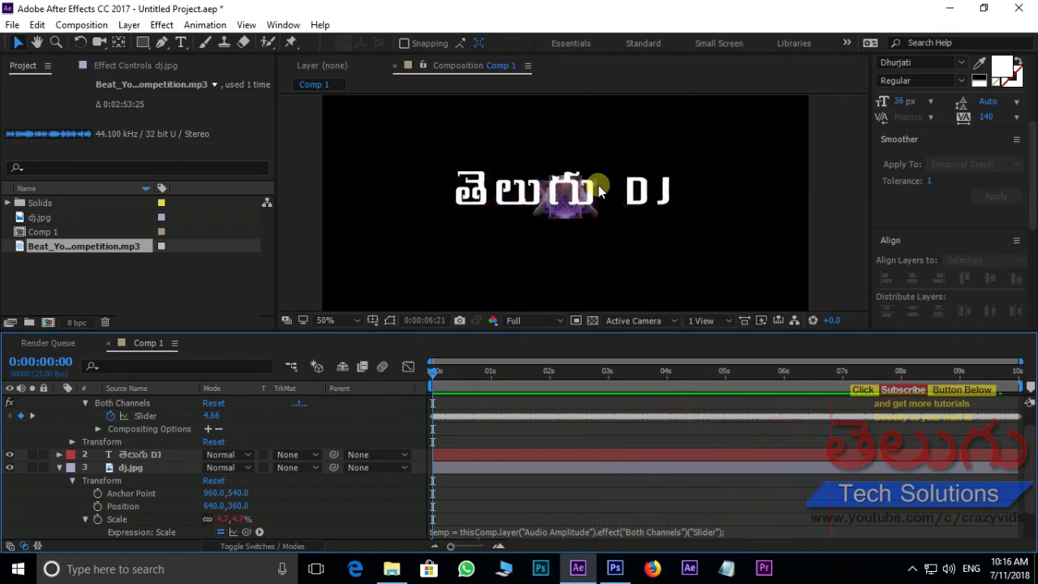
key("space")
Append + [100,100] after [temp, temp] in the dj.jpg layer's Scale expression.
scroll(696, 491, "down", 2)
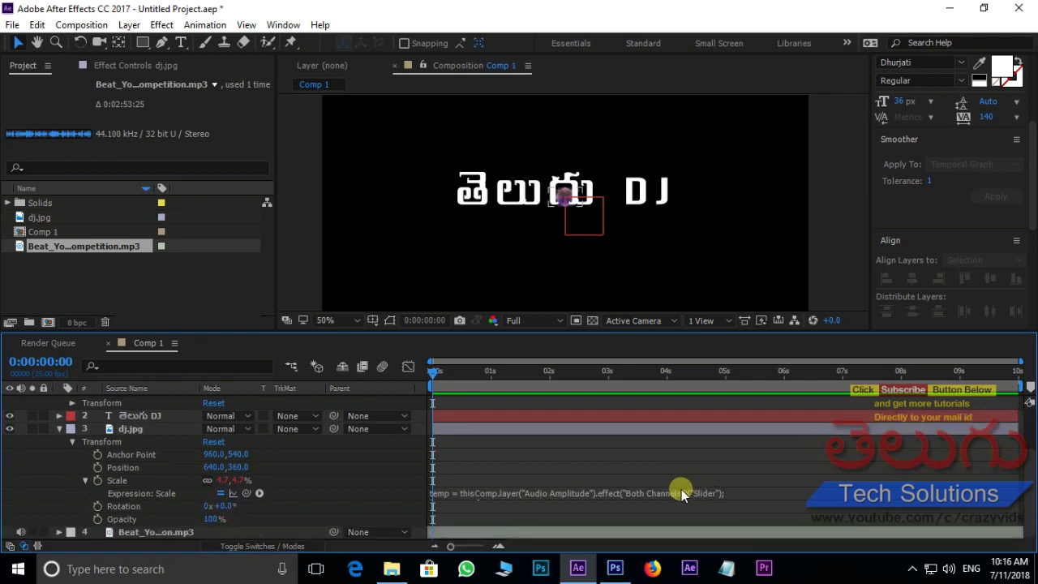
left_click(664, 494)
left_click(497, 505)
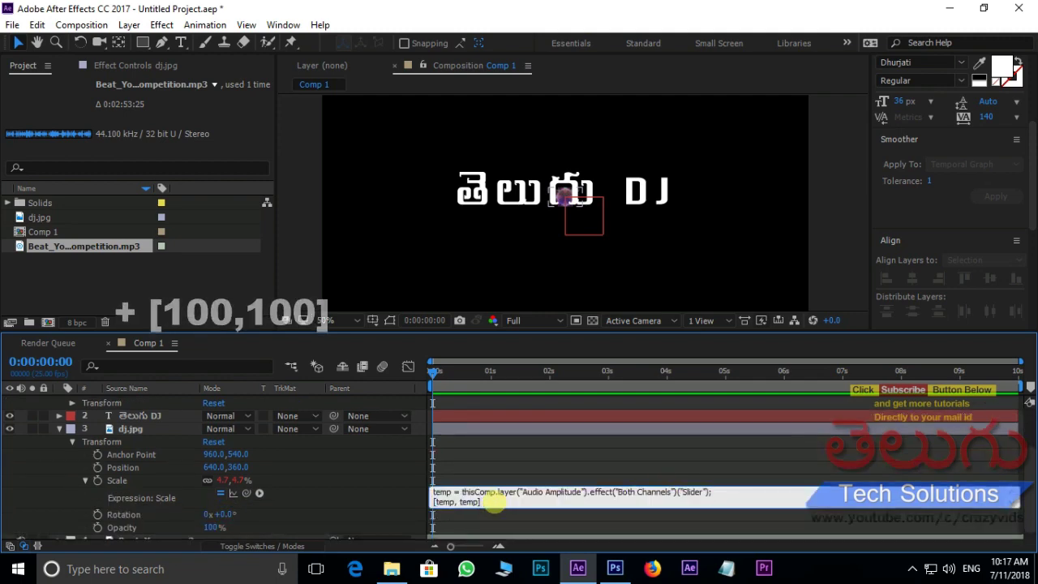
type("+ [100,100")
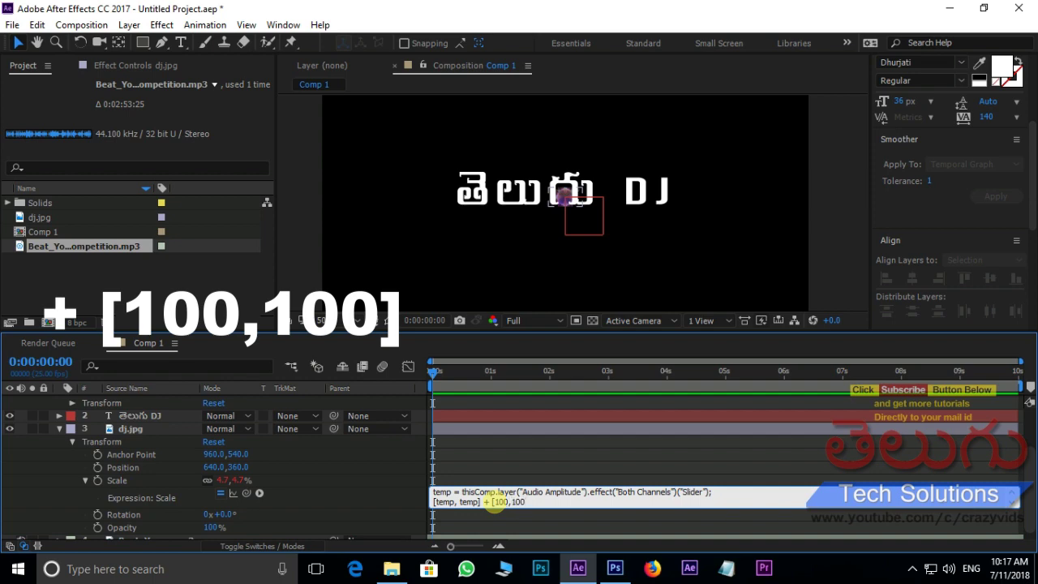
left_click(546, 259)
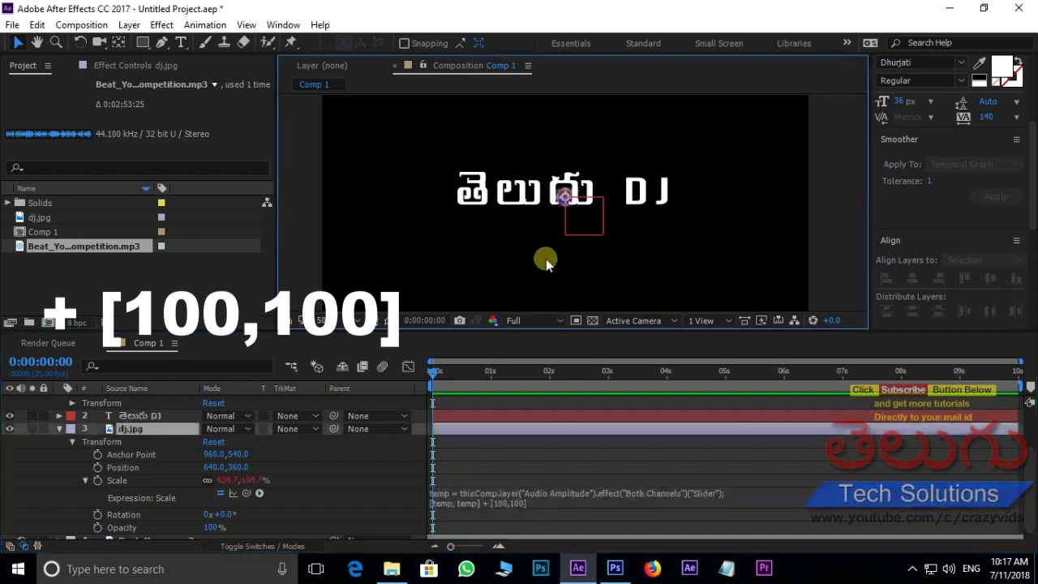
Maximize the composition view and play back the finished animation to review the text and background reacting to the music.
scroll(532, 216, "down", 2)
left_click(532, 216)
scroll(645, 170, "up", 1)
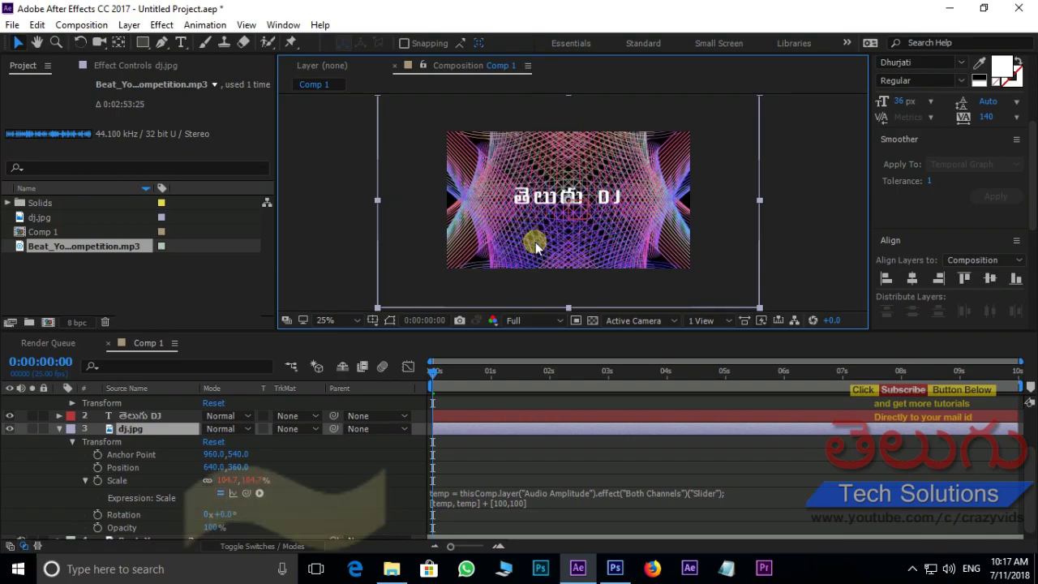
key("grave")
scroll(475, 357, "up", 3)
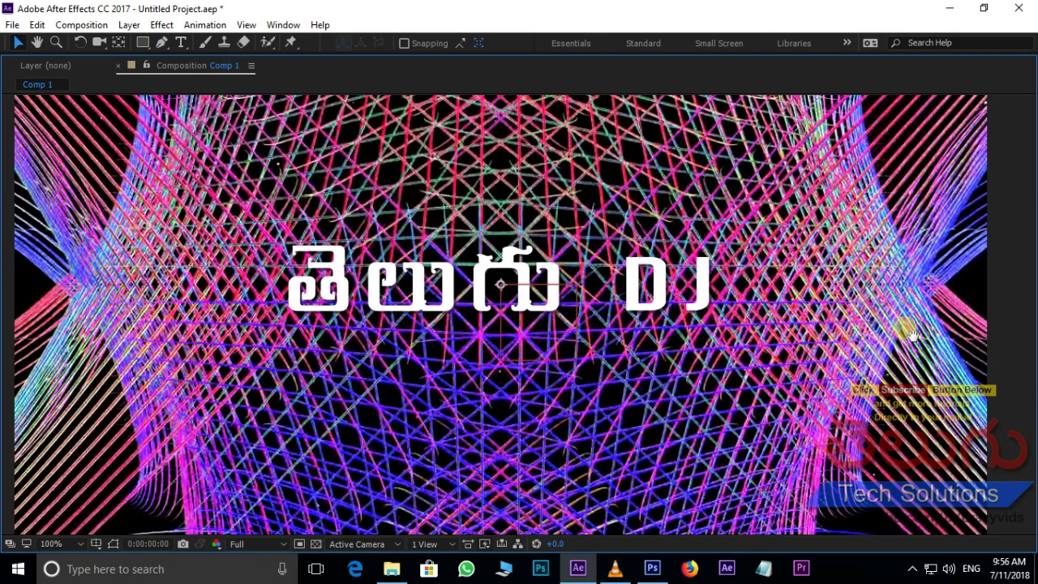
key("space")
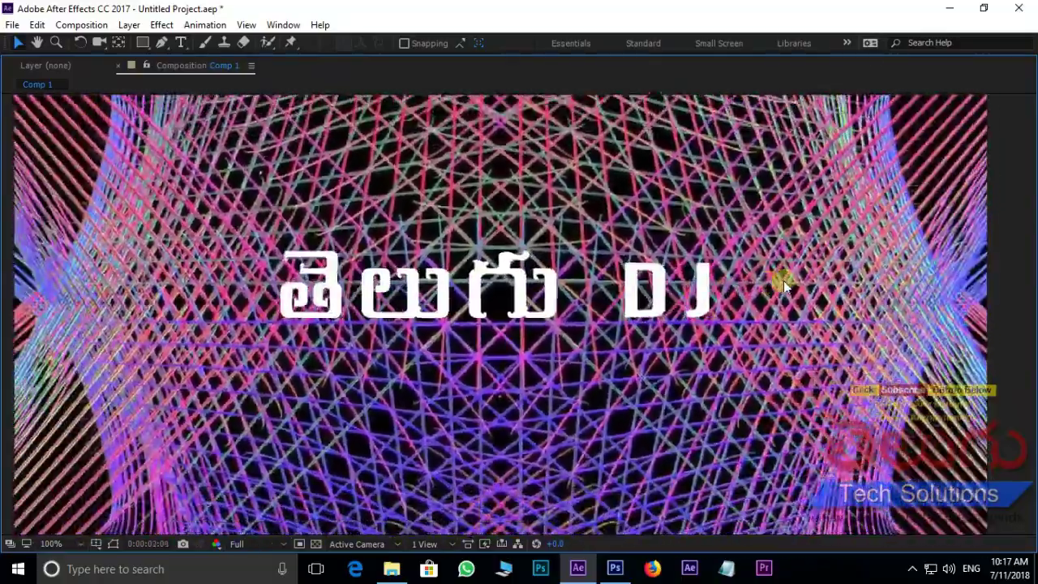
key("comma")
key("comma")
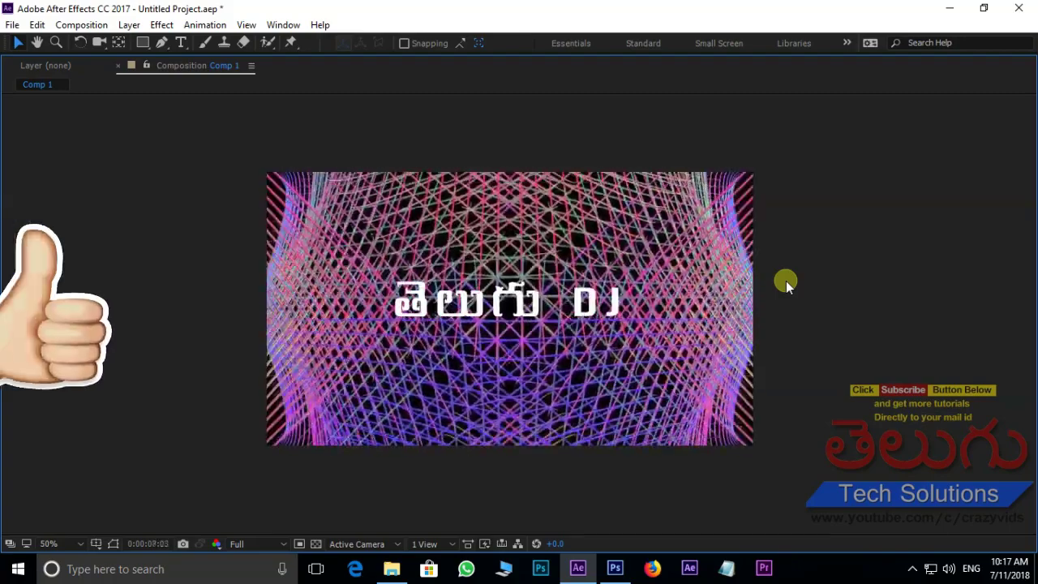
key("space")
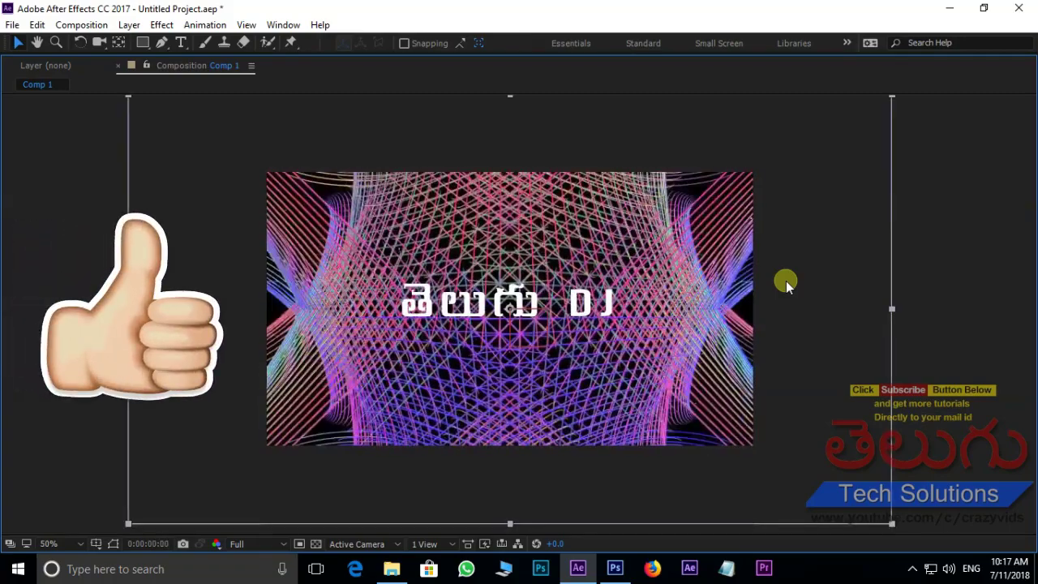
key("space")
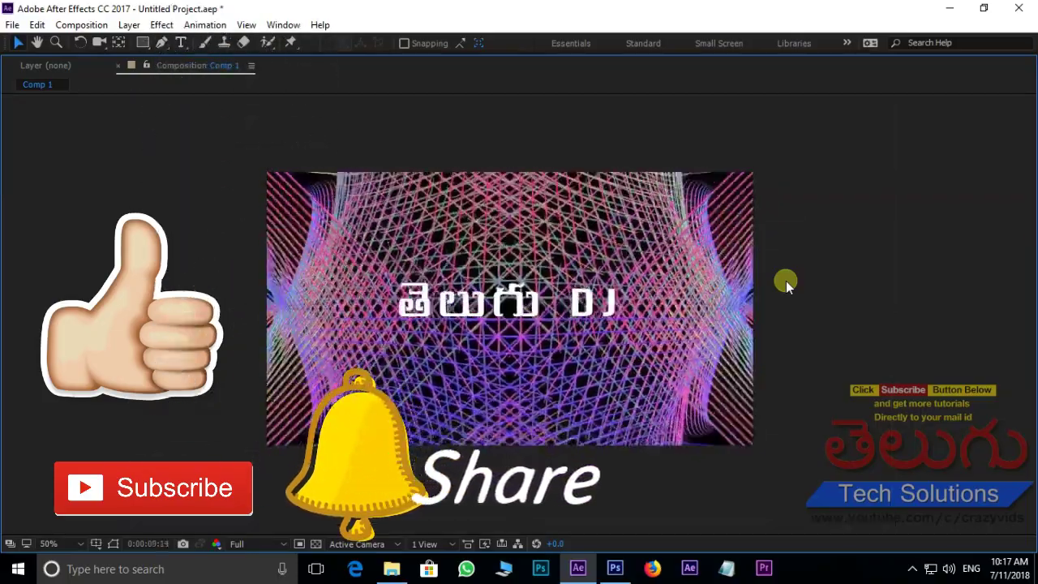
key("space")
key("space")
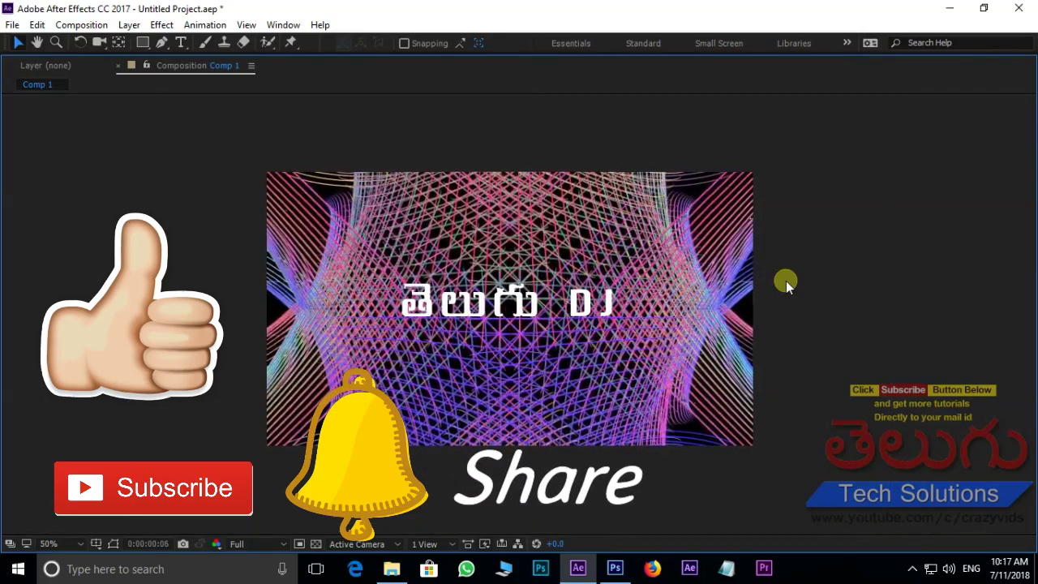